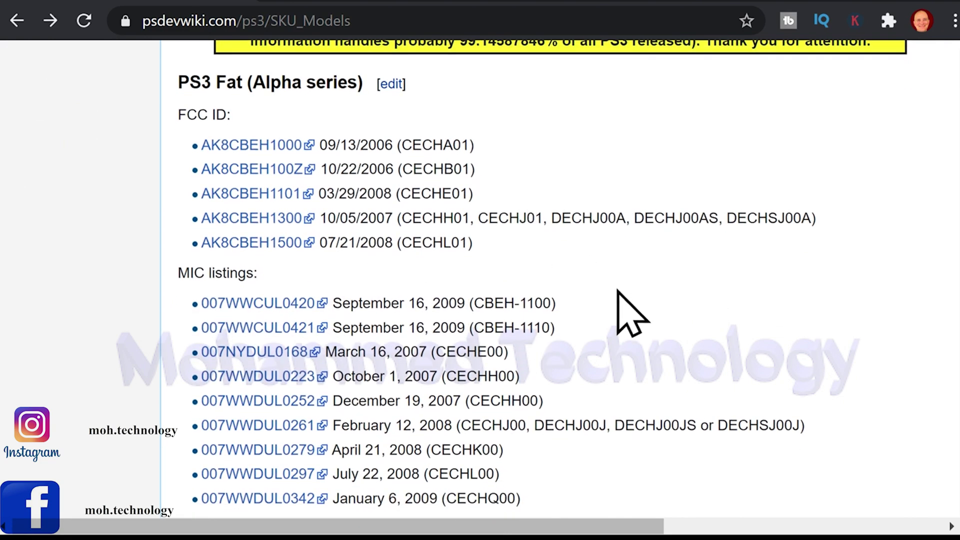
Examine the PS3 Fat (Alpha series) model table on the SKU Models page, down to the PS3 Slim section.
scroll(616, 291, "down", 6)
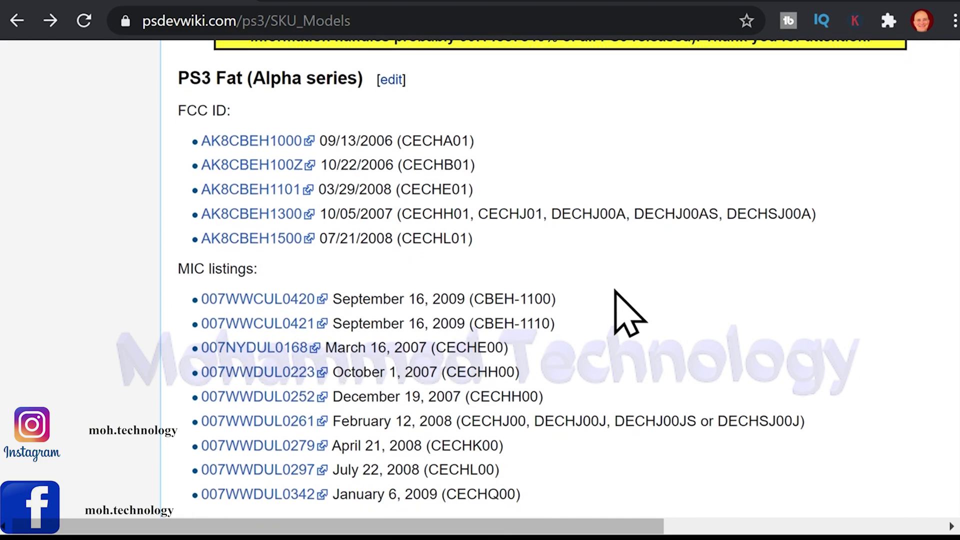
scroll(615, 291, "down", 7)
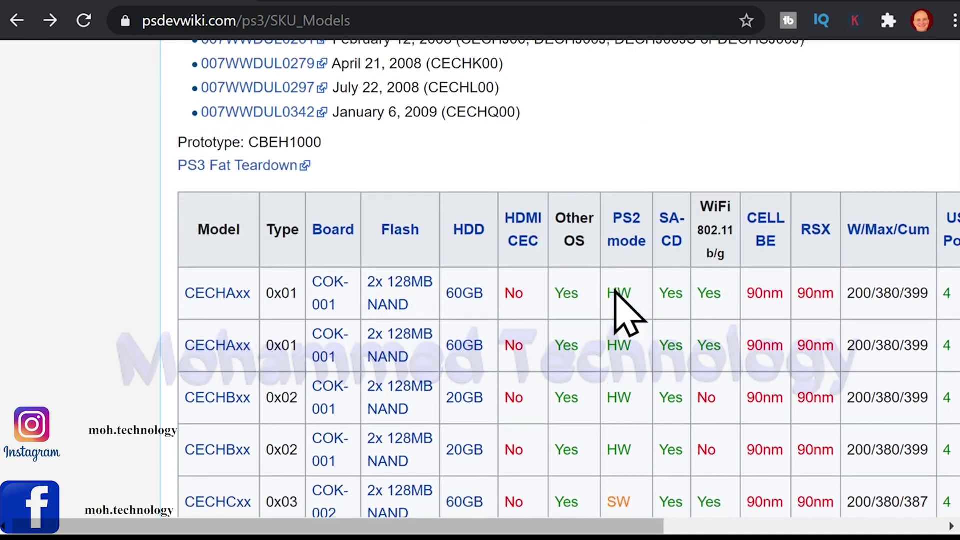
scroll(616, 291, "up", 1)
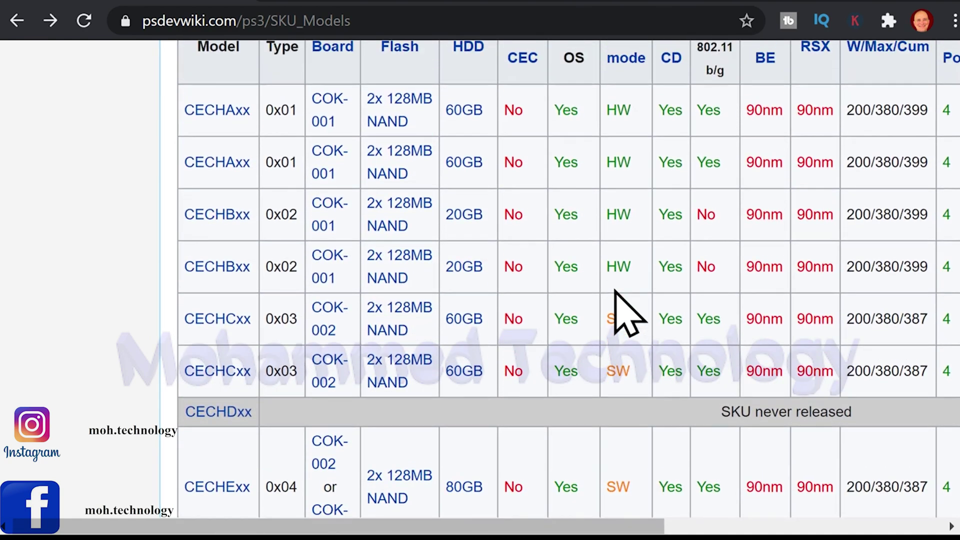
scroll(615, 291, "down", 5)
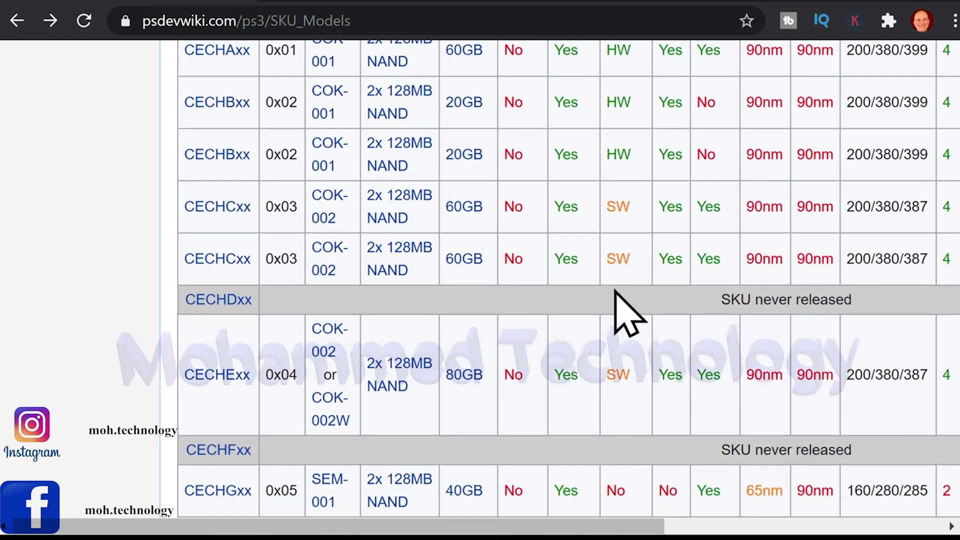
scroll(615, 291, "down", 1)
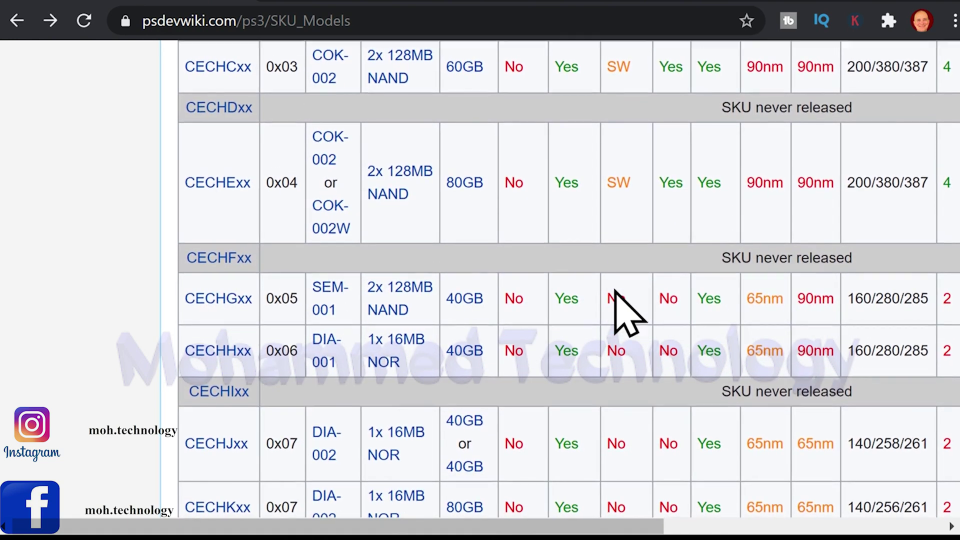
scroll(616, 291, "down", 7)
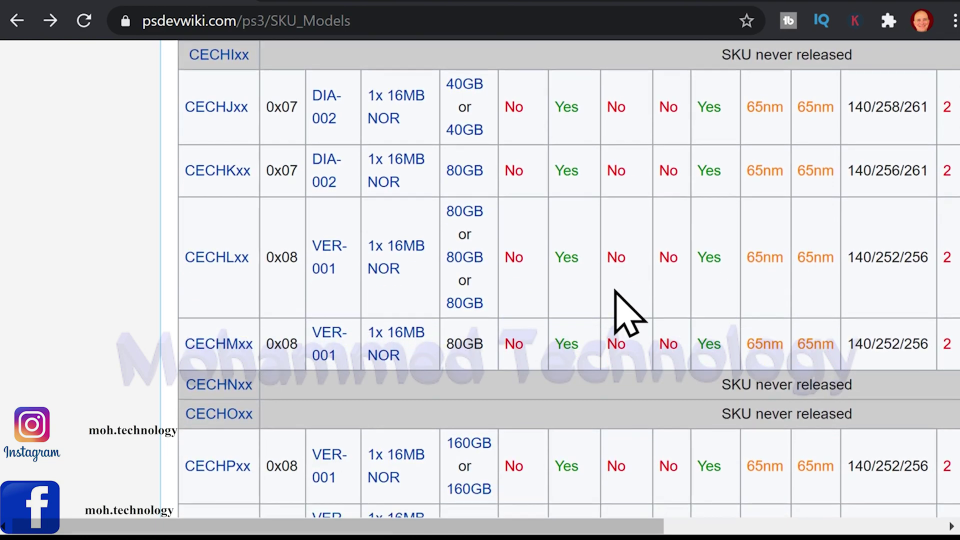
scroll(616, 291, "down", 10)
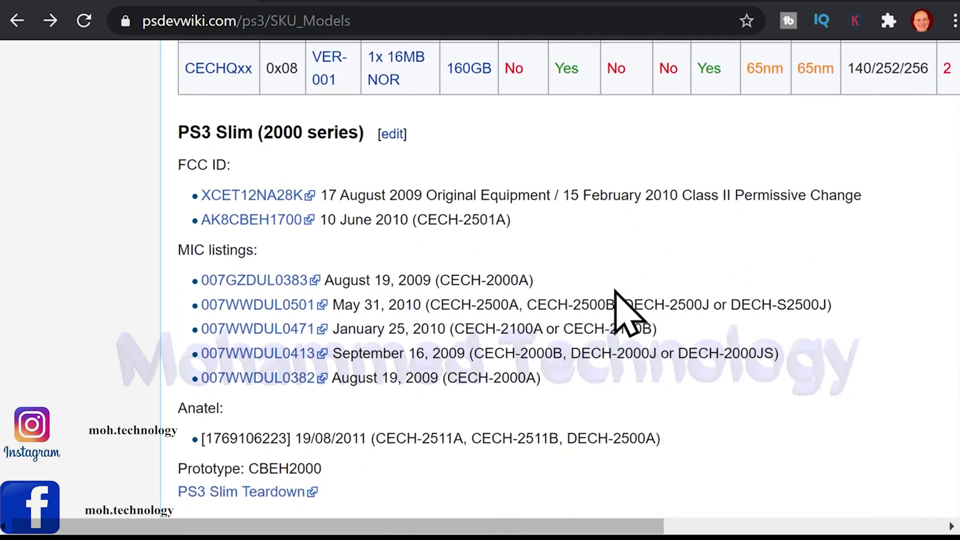
scroll(616, 291, "down", 1)
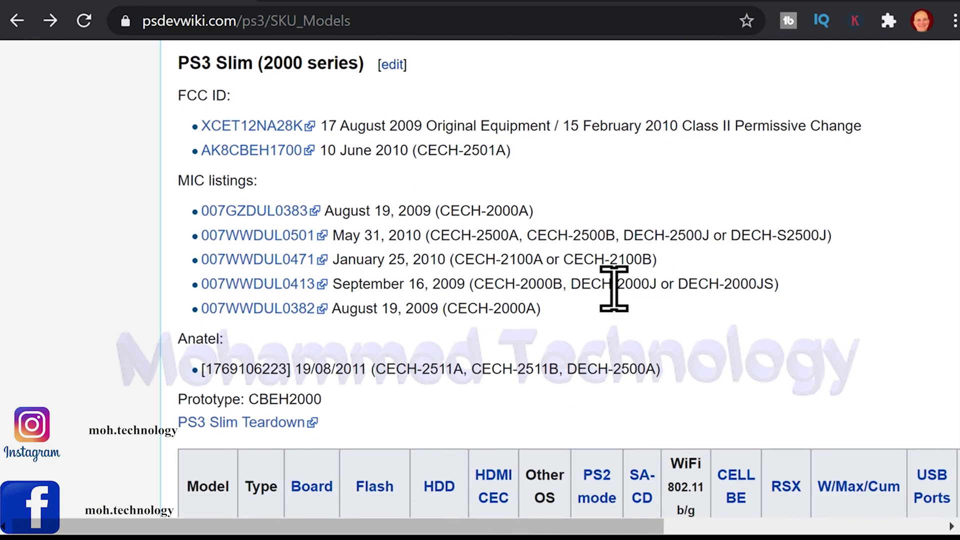
Examine the PS3 Slim table's release firmware and minimum downgradeable version columns for the listed models.
scroll(614, 289, "right", 8)
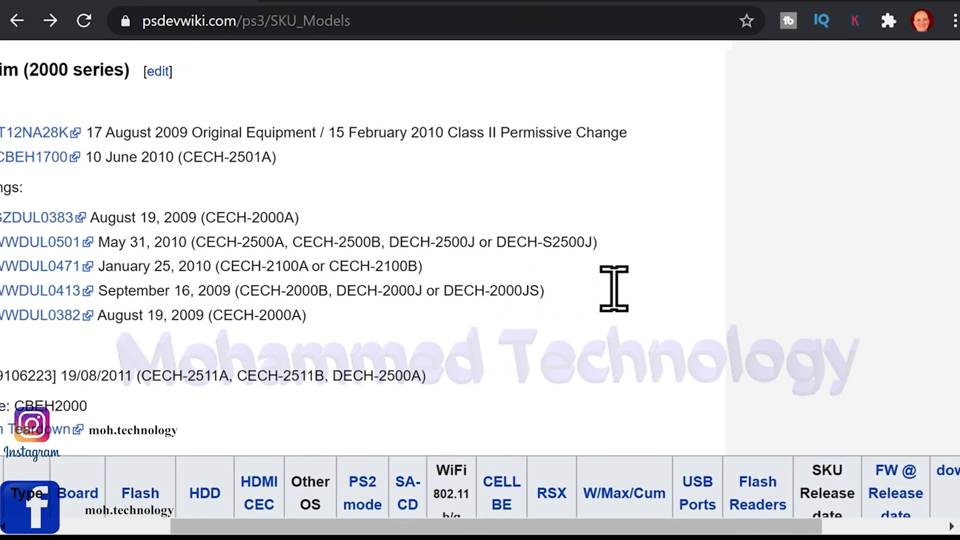
scroll(614, 289, "down", 4)
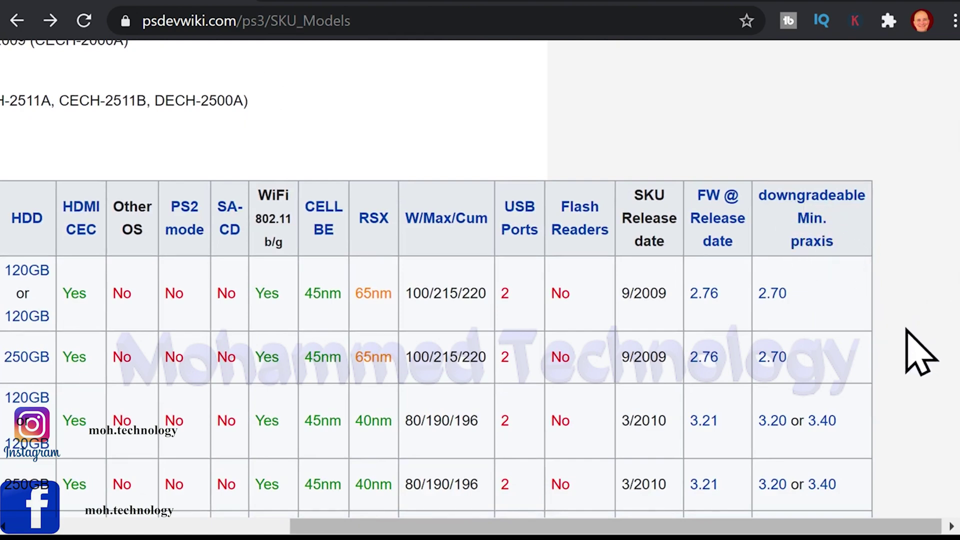
scroll(921, 352, "down", 6)
scroll(921, 352, "down", 12)
scroll(921, 352, "down", 5)
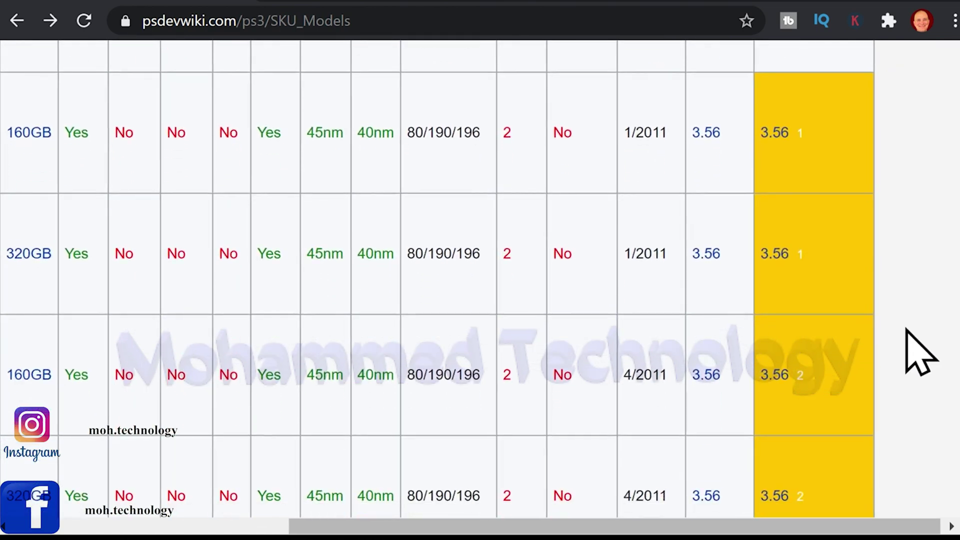
scroll(922, 352, "left", 1)
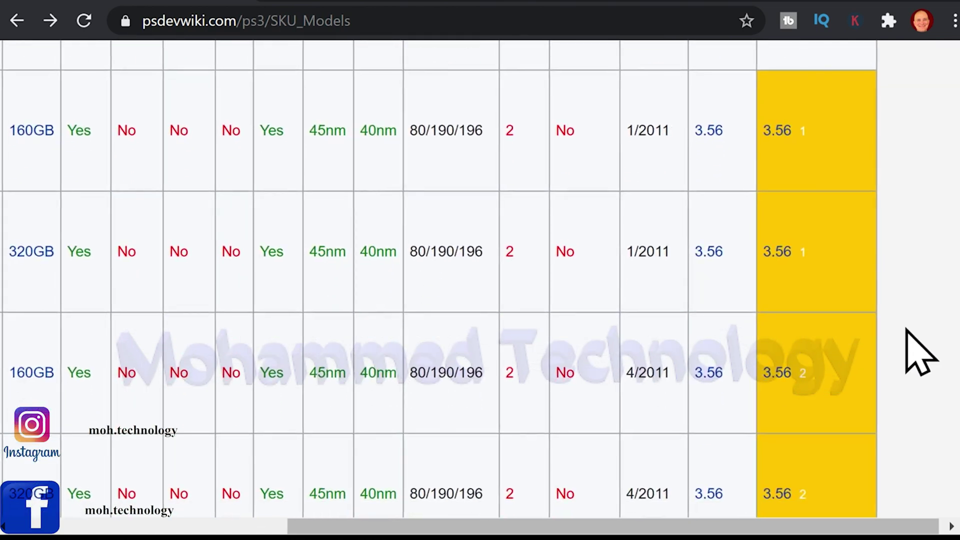
scroll(921, 353, "down", 7)
scroll(921, 352, "down", 2)
scroll(922, 352, "left", 1)
scroll(921, 353, "left", 8)
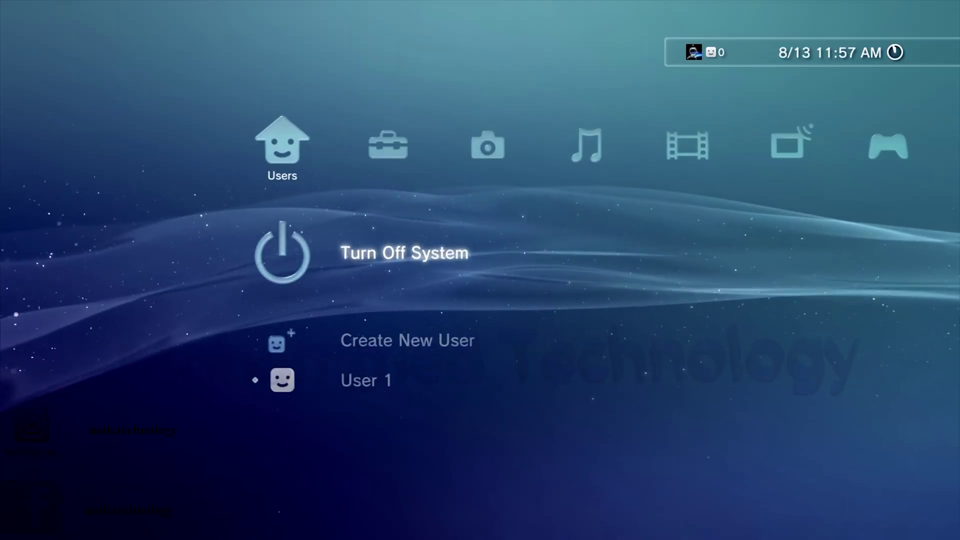
Switch to the PS3 console and open its System Settings.
key("Right")
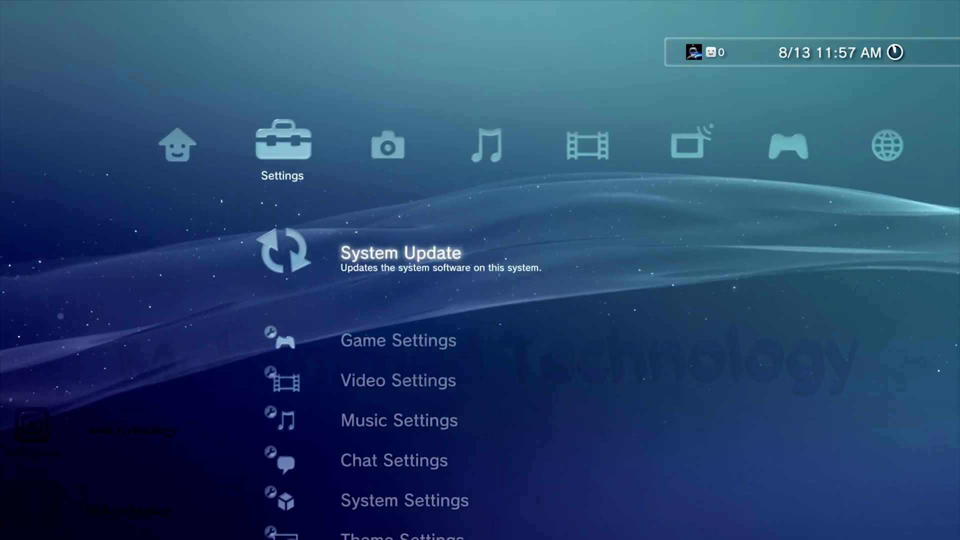
key("Down")
key("Down")
key("Down")
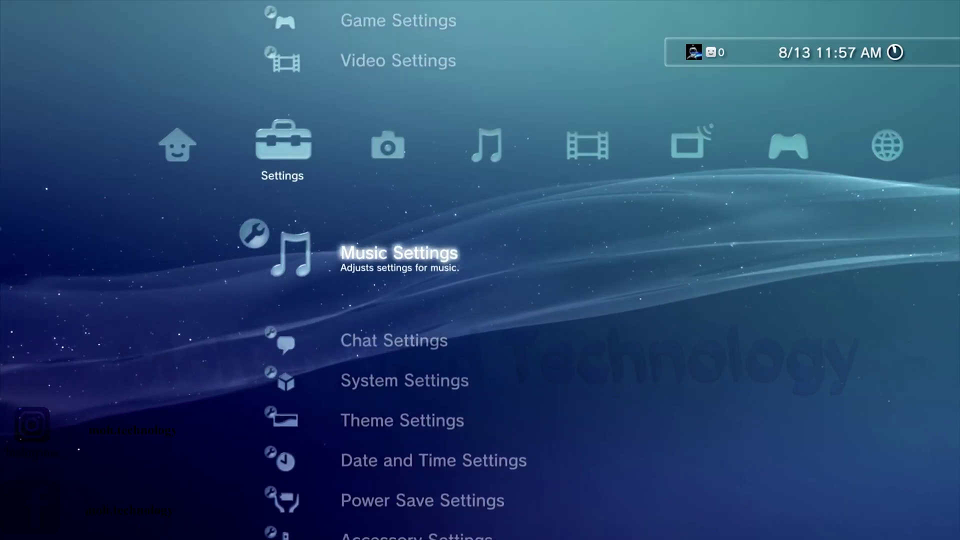
key("Down")
key("Down")
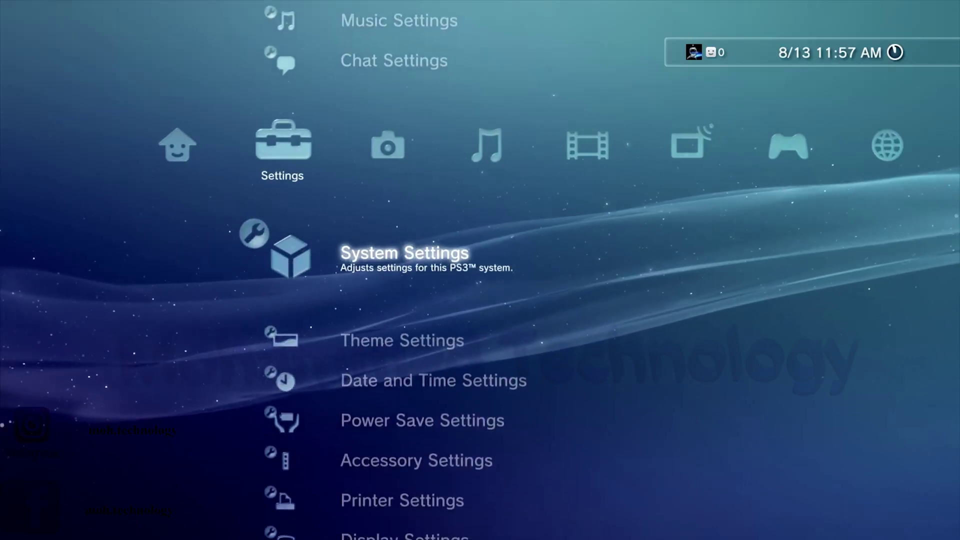
key("Return")
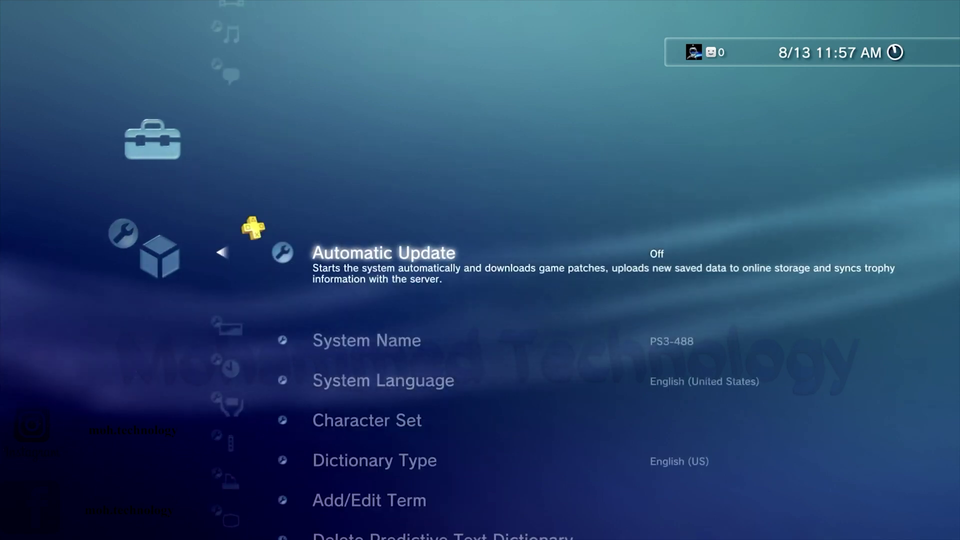
Display the console's System Information to check the system software version, and close it.
key("Down")
key("Down")
key("Down")
key("Down")
key("Down")
key("Down")
key("Down")
key("Down")
key("Down")
key("Down")
key("Down")
key("Down")
key("Down")
key("Down")
key("Down")
key("Down")
key("Down")
key("Down")
key("Down")
key("Down")
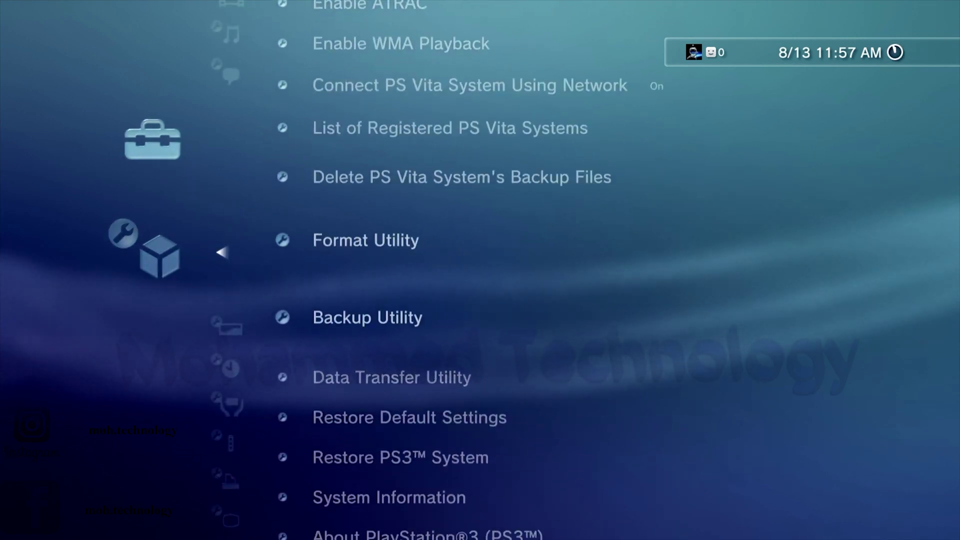
key("Up")
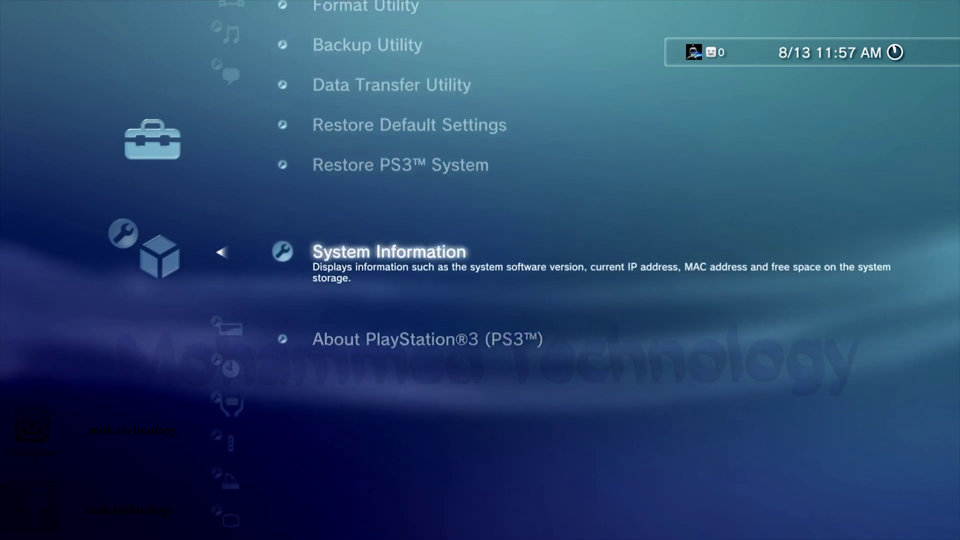
key("Return")
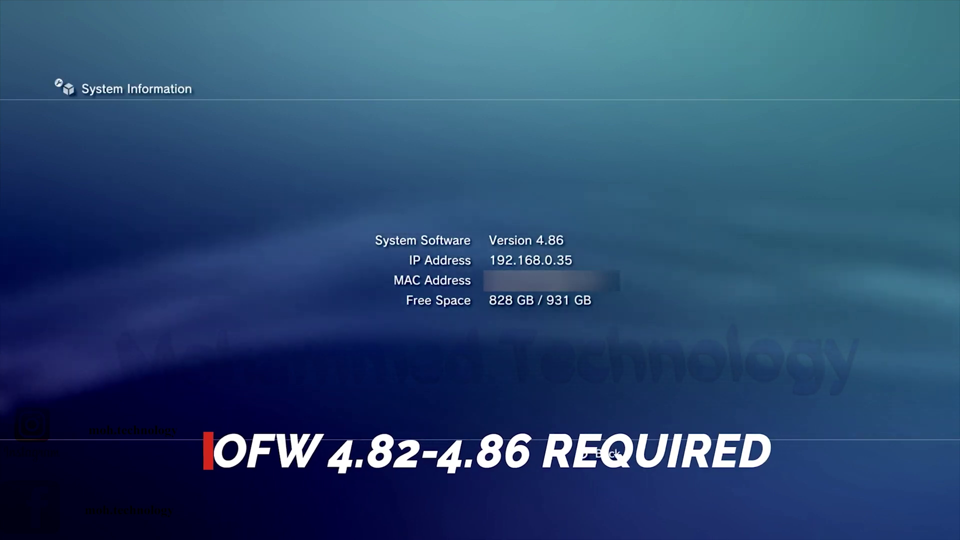
key("Escape")
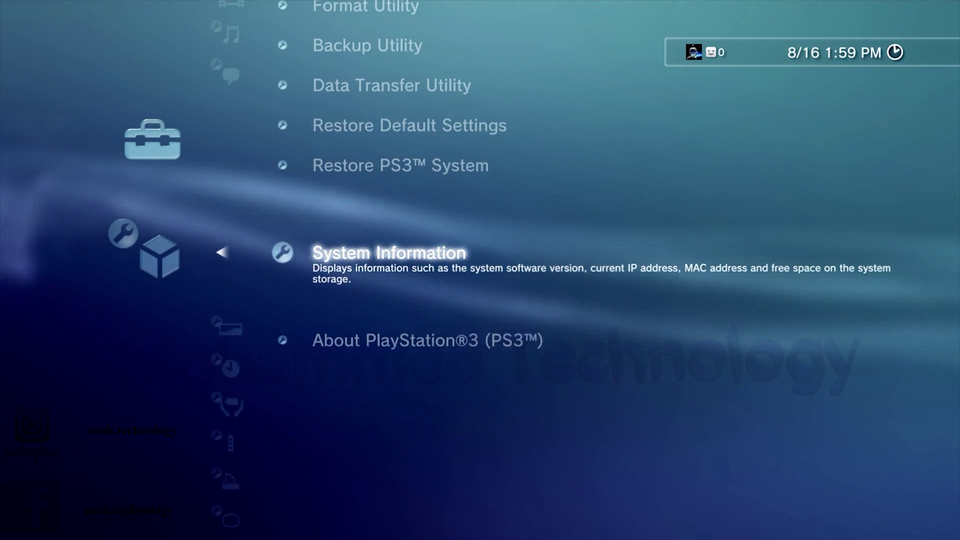
Leave System Settings and launch the Internet Browser from the Network category.
key("Left")
key("Down")
key("Up")
key("Up")
key("Up")
key("Up")
key("Up")
key("Up")
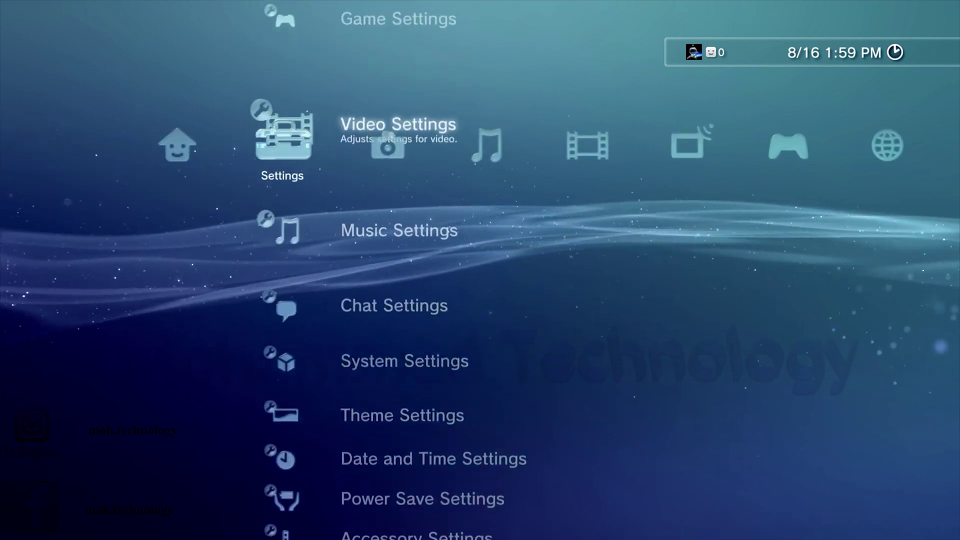
key("Right")
key("Right")
key("Right")
key("Right")
key("Right")
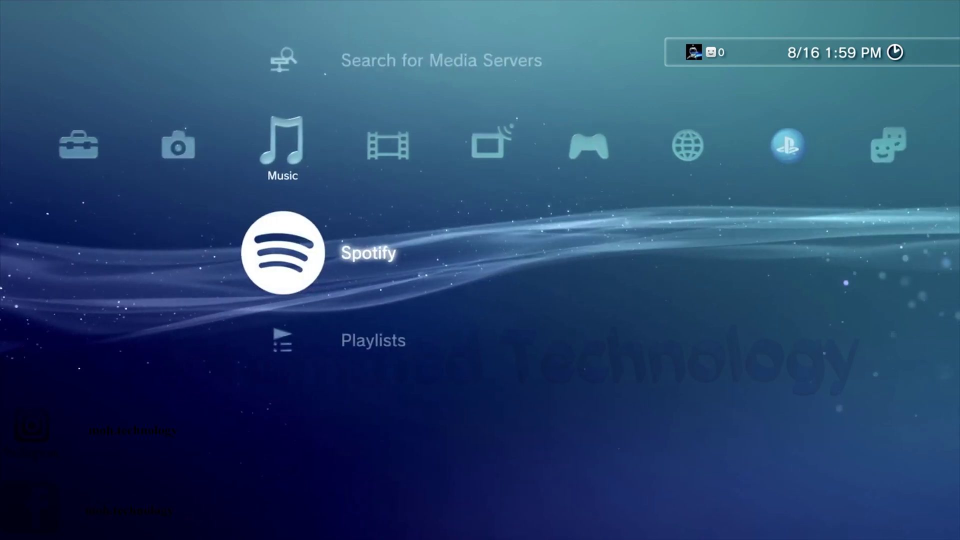
key("Right")
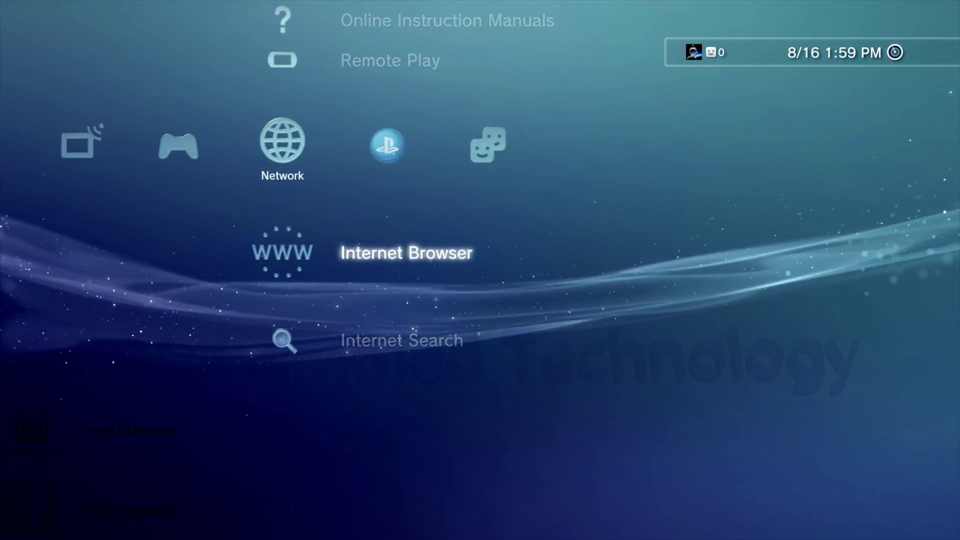
key("Return")
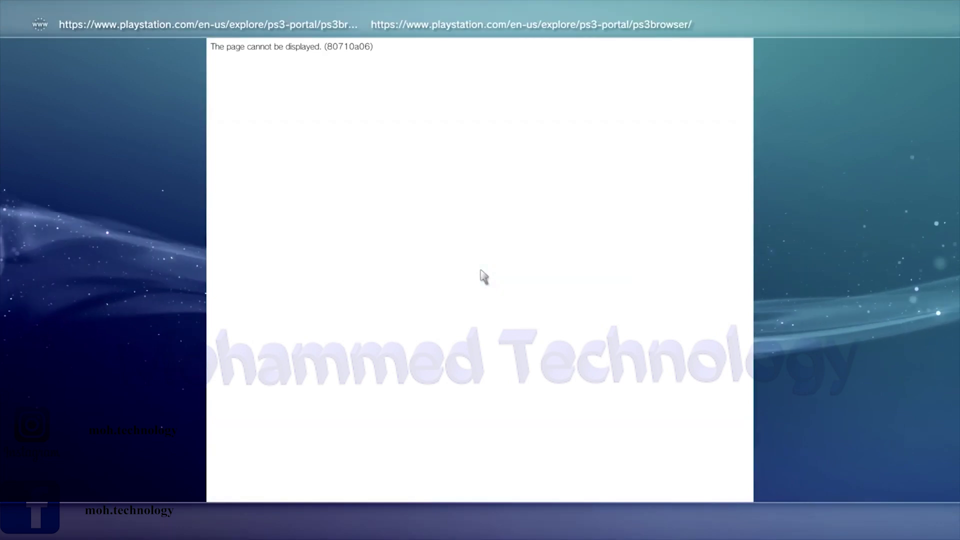
Set the browser's Cookies option to Allow.
key("Menu")
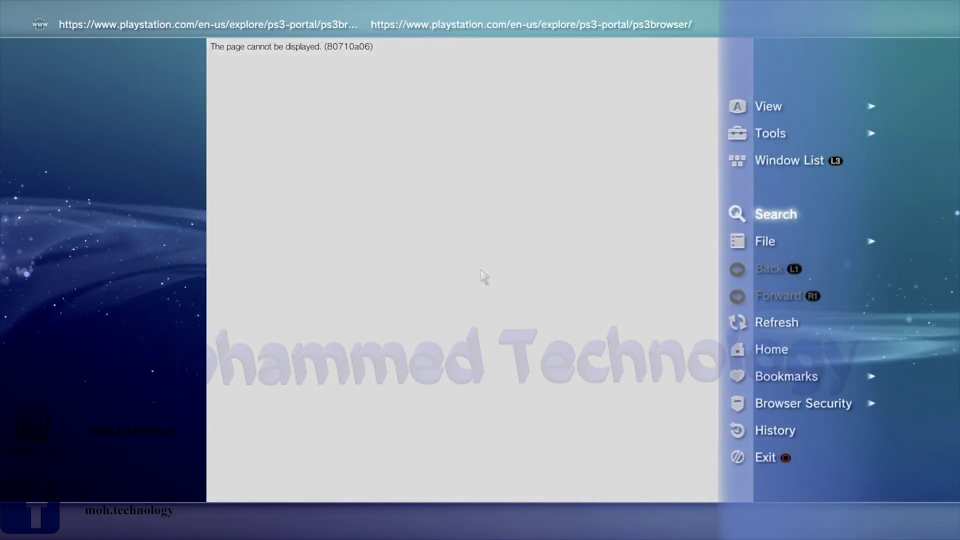
key("Up")
key("Right")
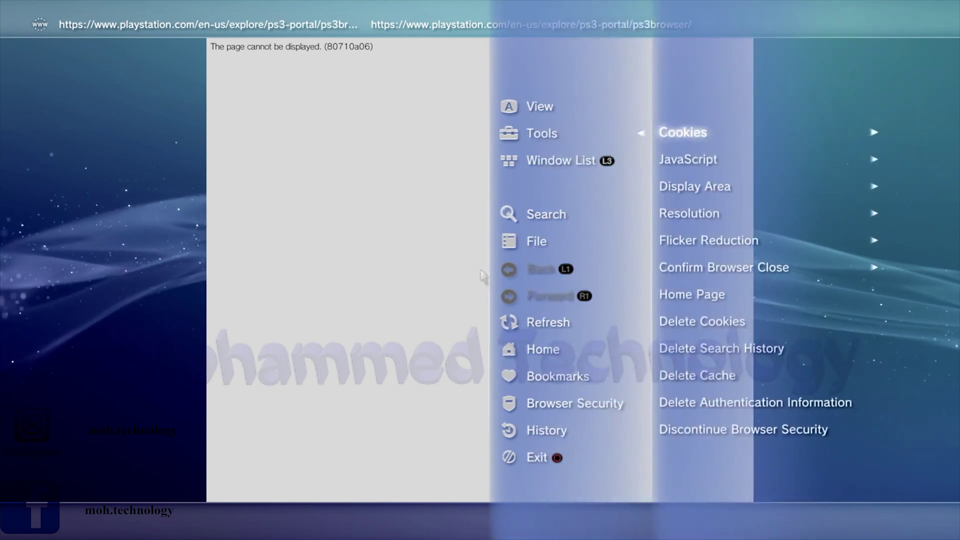
key("Right")
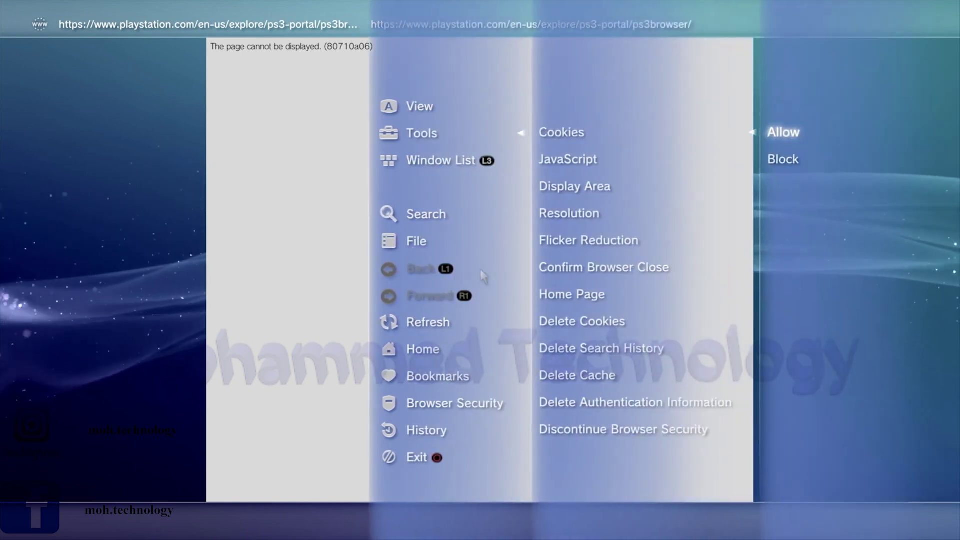
key("Return")
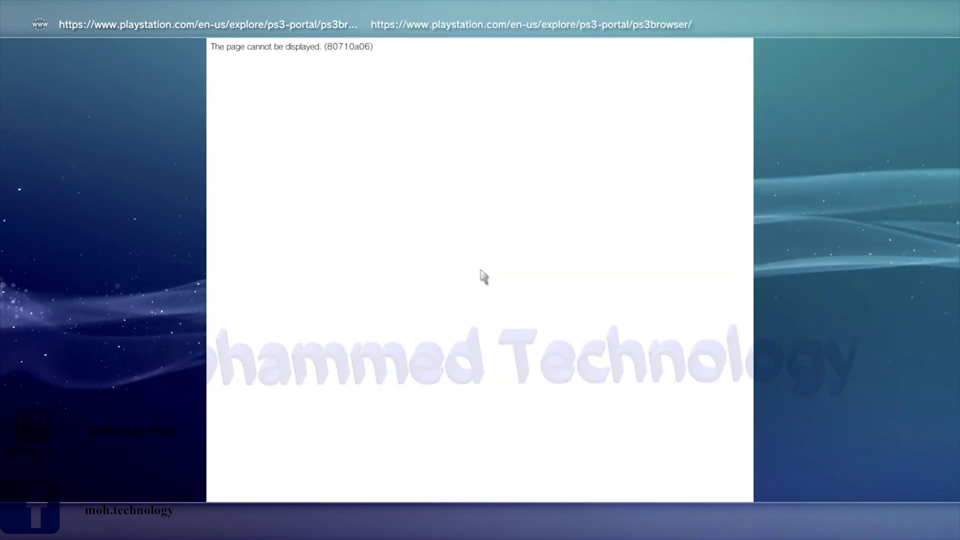
Set the browser's JavaScript option to On.
key("Menu")
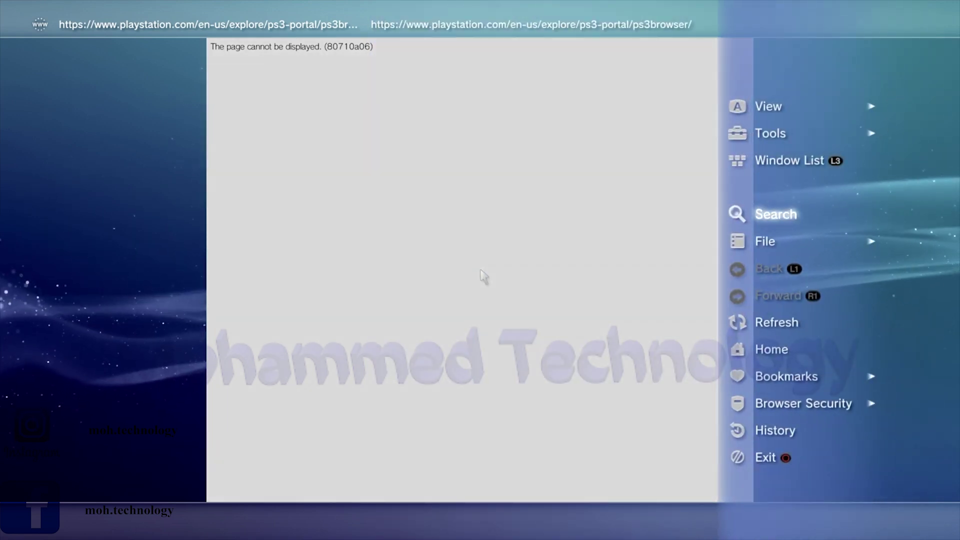
key("Up")
key("Up")
key("Right")
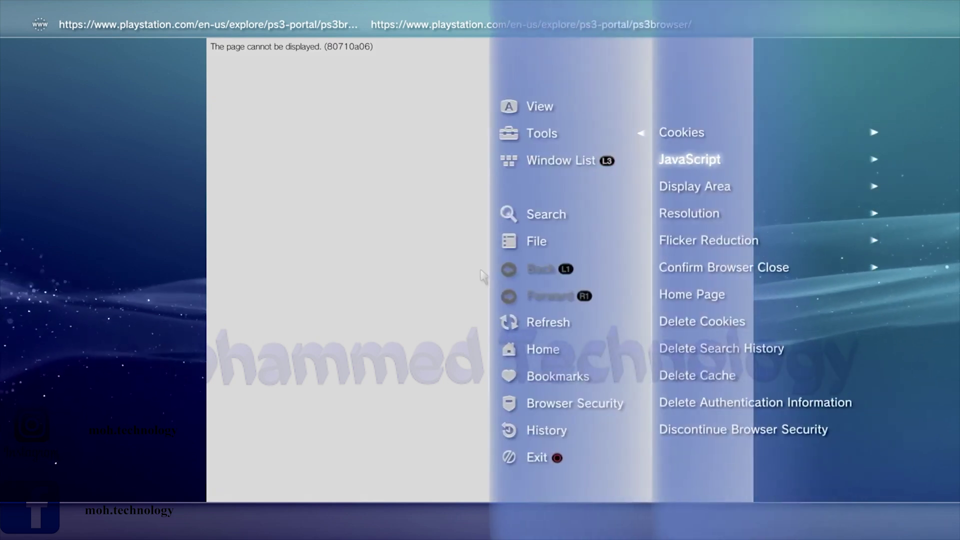
key("Right")
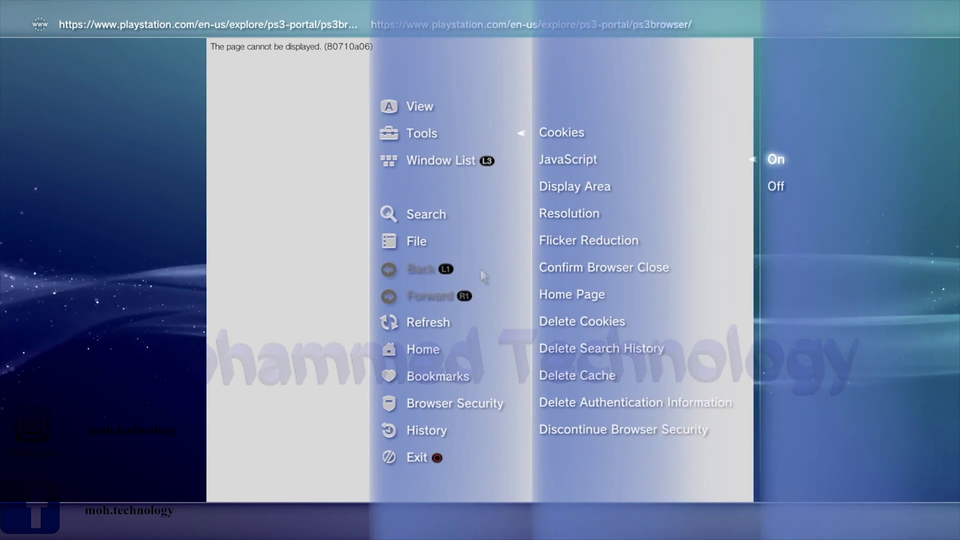
key("Return")
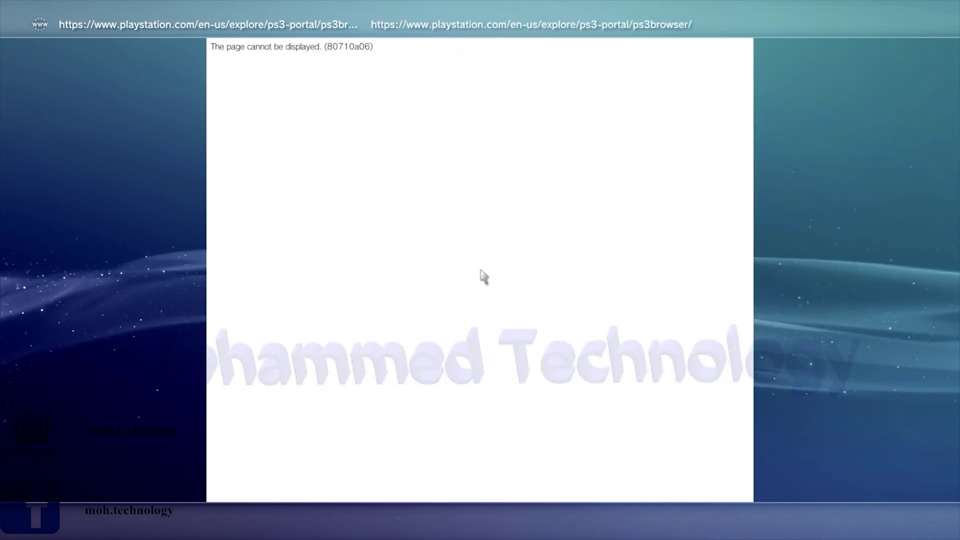
Set the browser's Home Page to a blank page and confirm the setting.
key("Escape")
key("Up")
key("Up")
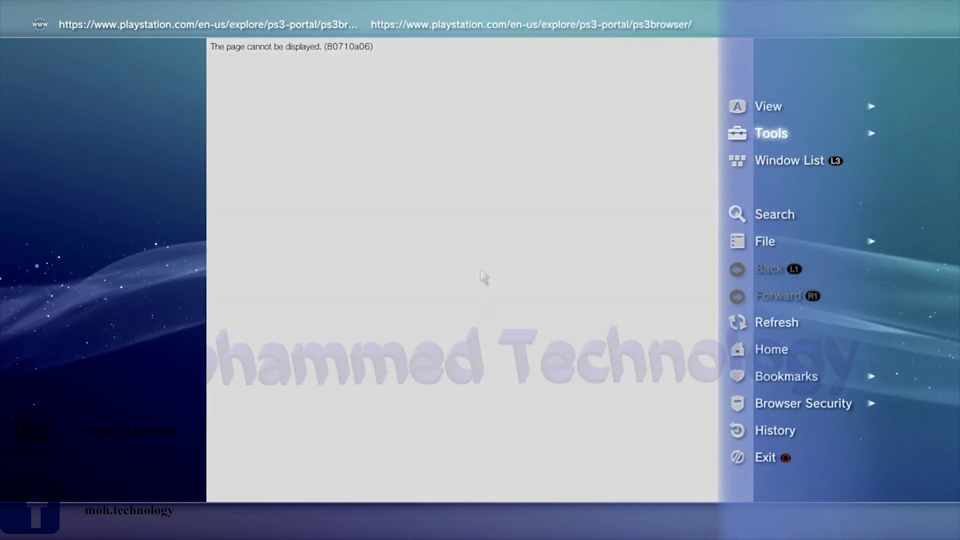
key("Right")
key("Down")
key("Down")
key("Down")
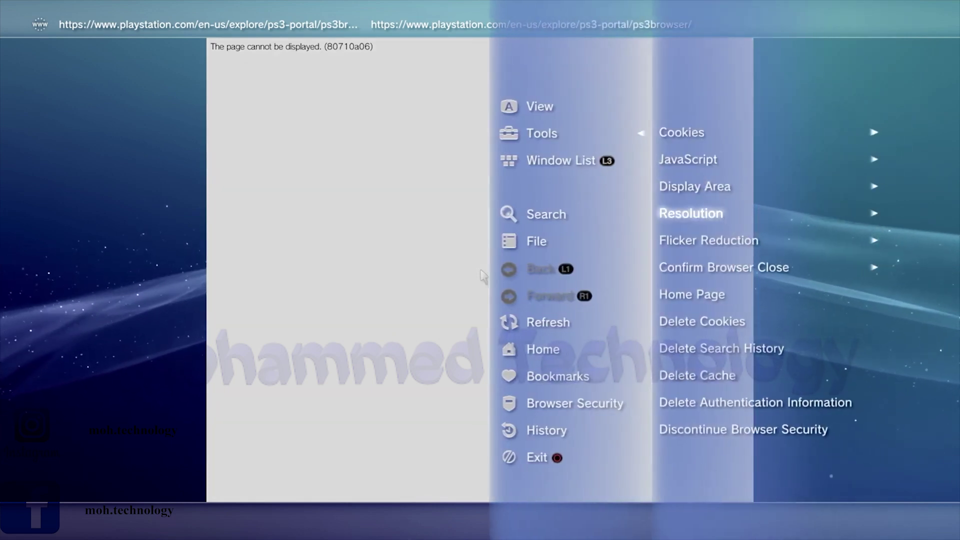
key("Down")
key("Down")
key("Down")
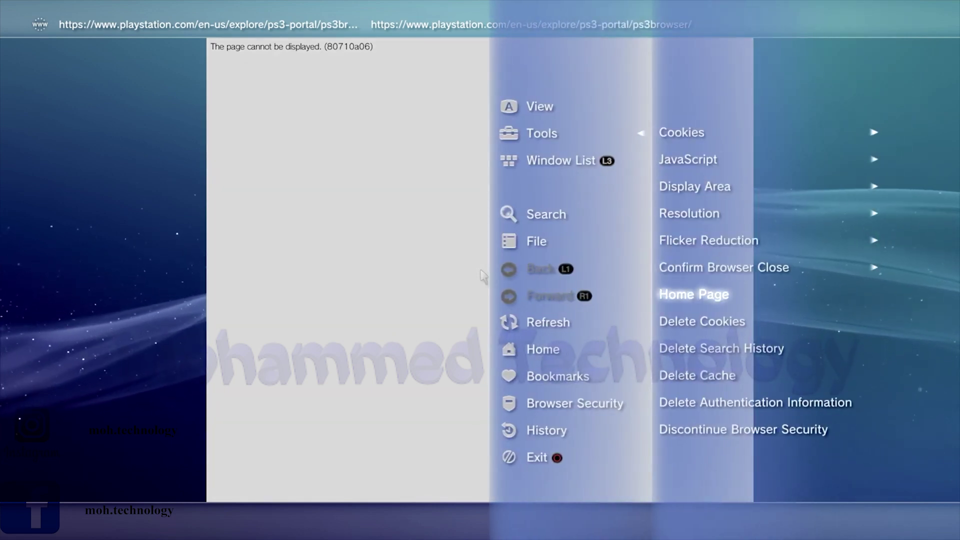
key("Return")
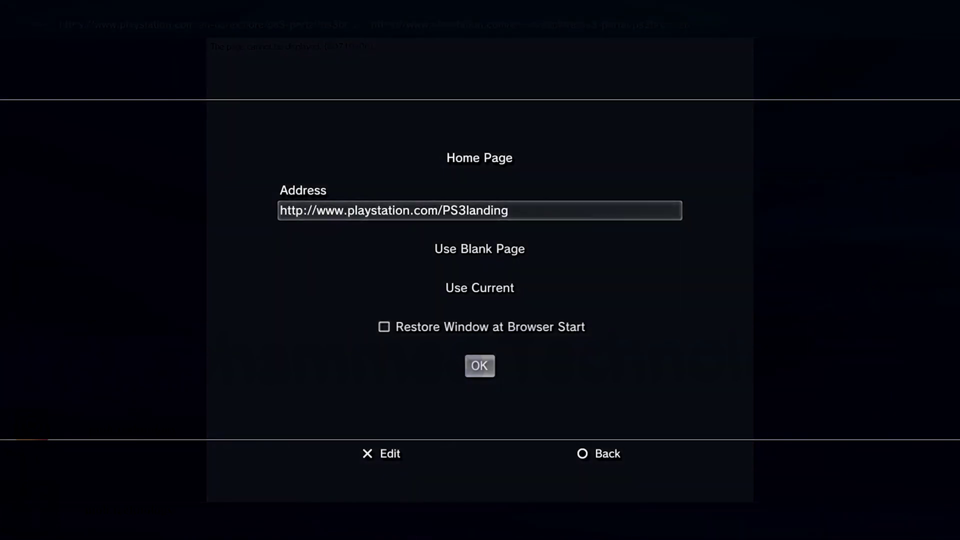
key("Down")
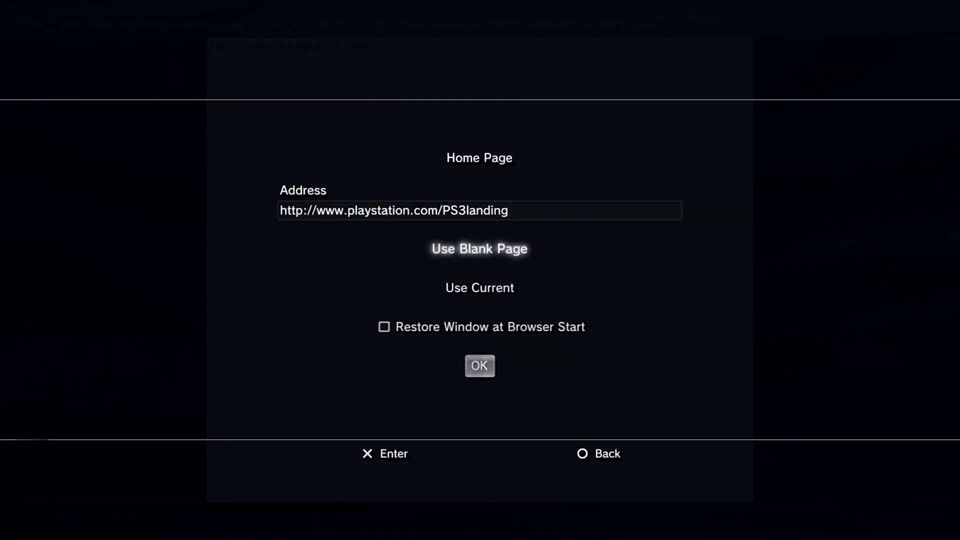
key("Return")
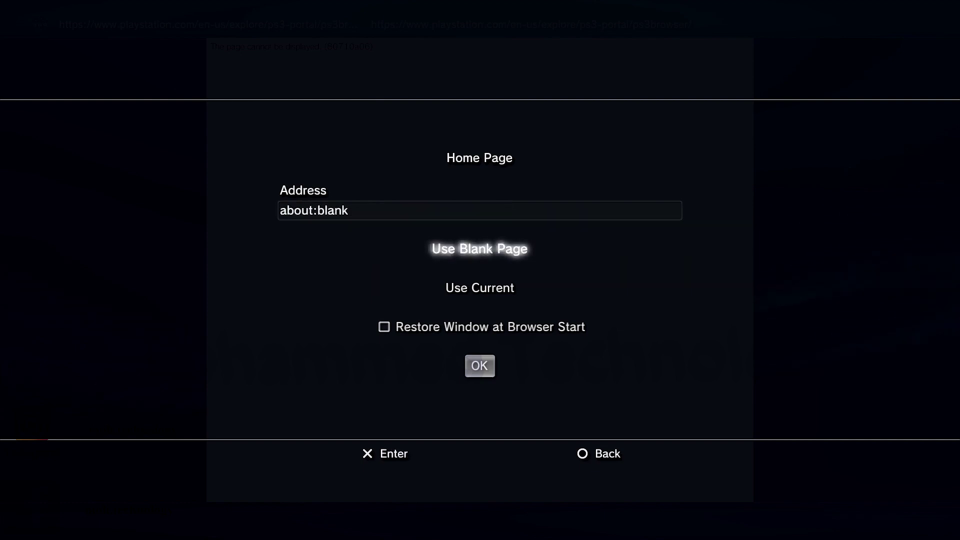
key("Down")
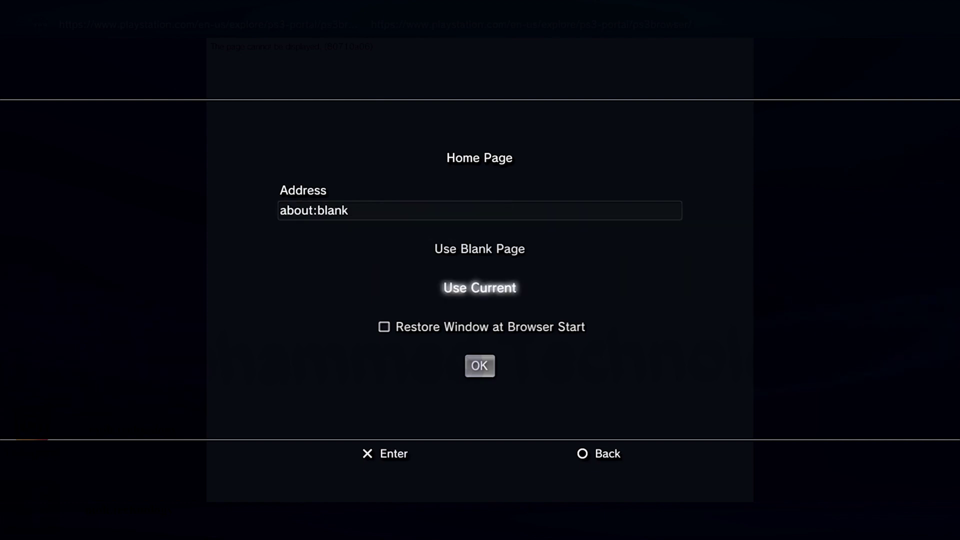
key("Down")
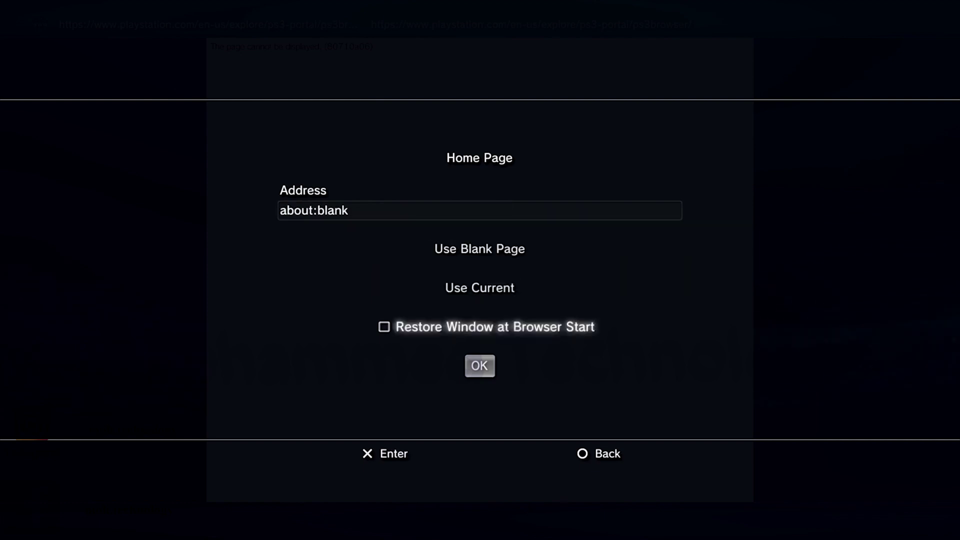
key("Down")
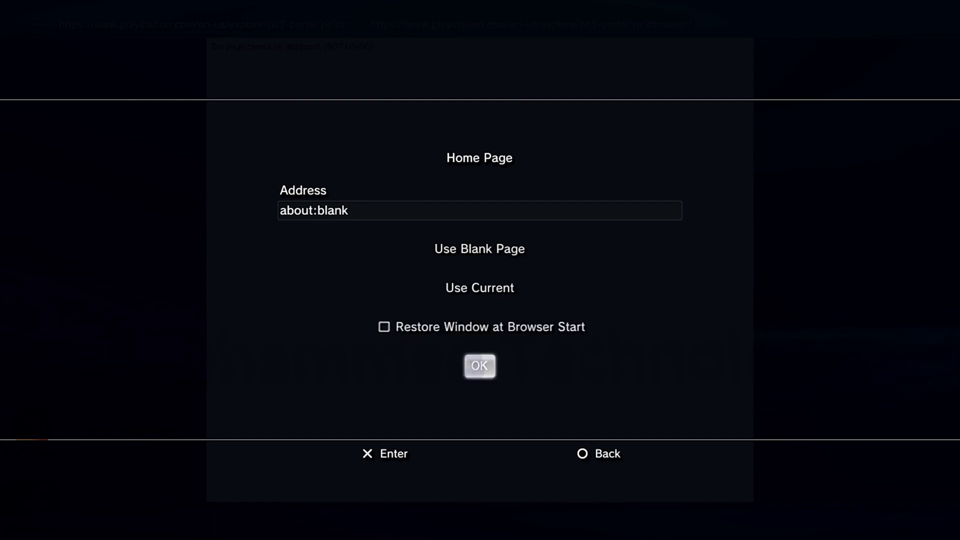
key("Return")
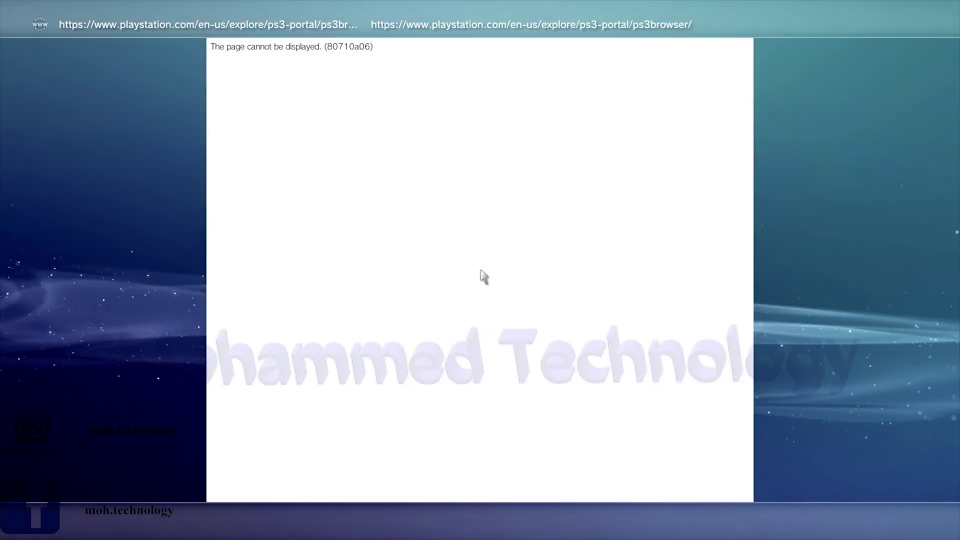
Delete all of the browser's cookies and confirm the deletion.
key("Menu")
key("Up")
key("Up")
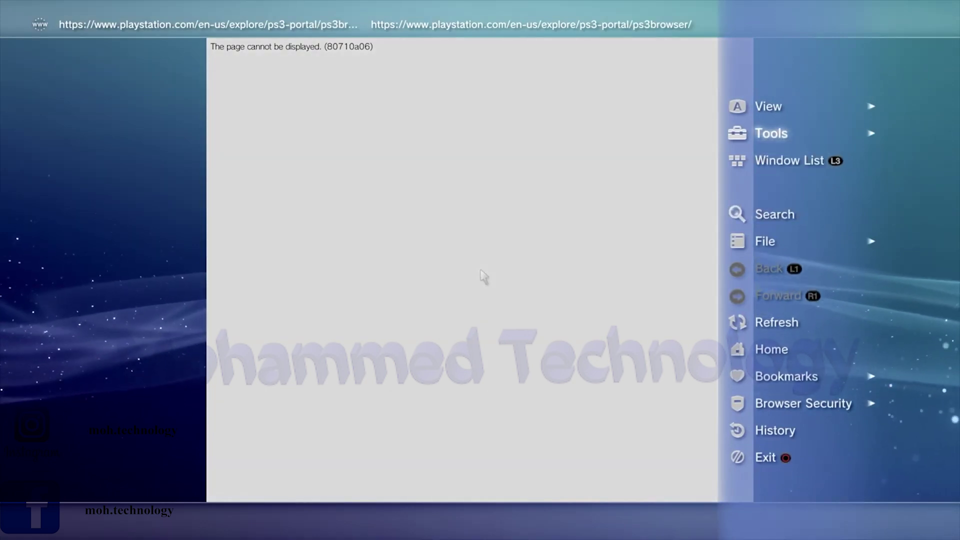
key("Right")
key("Down")
key("Down")
key("Down")
key("Down")
key("Down")
key("Down")
key("Down")
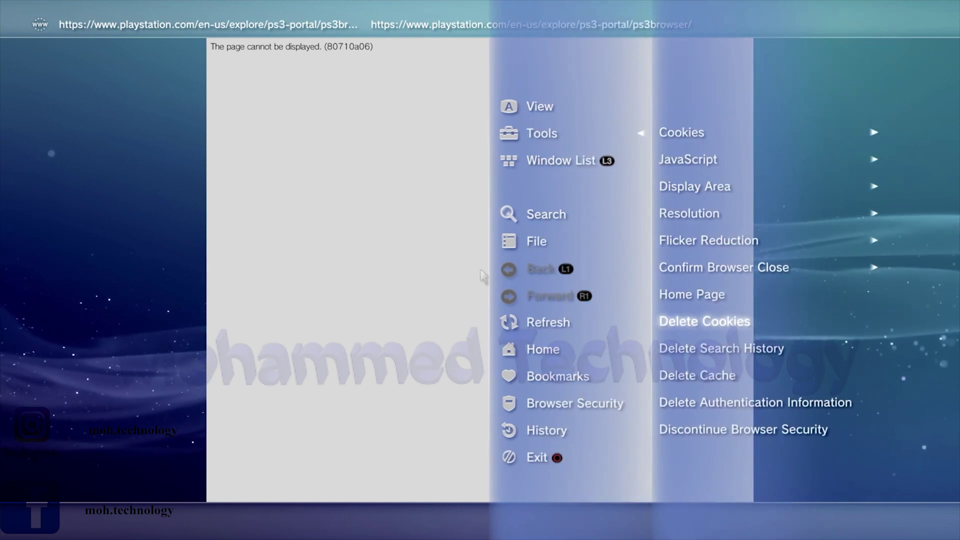
key("Return")
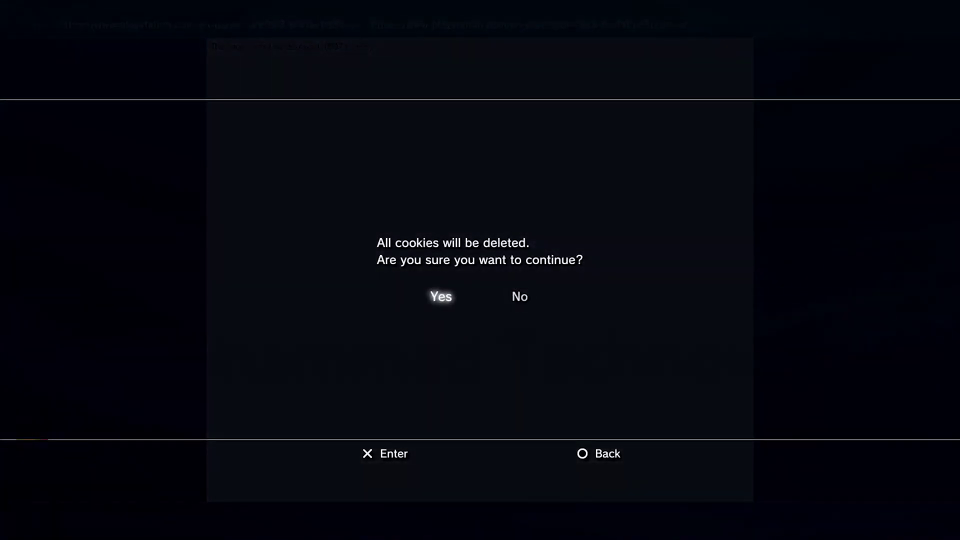
key("Return")
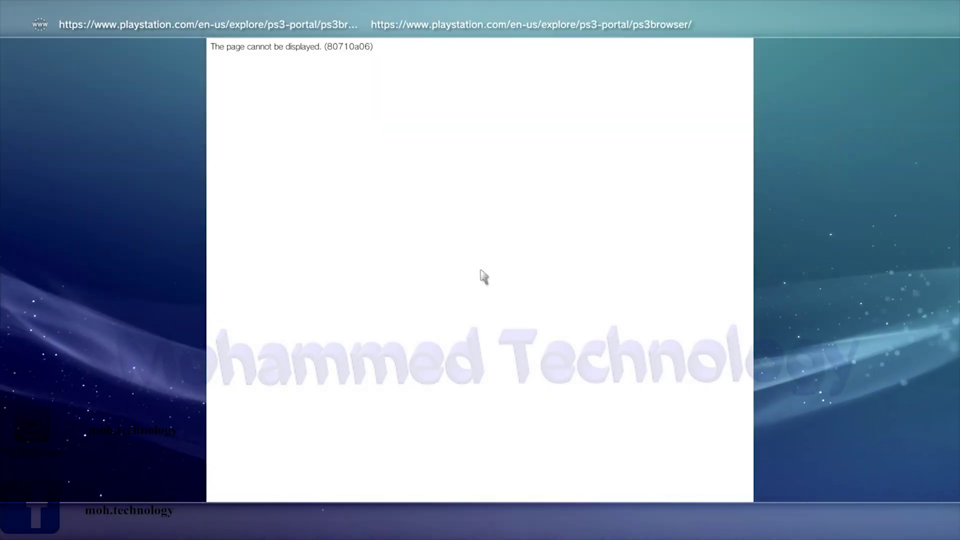
Delete all of the browser's search history and confirm the deletion.
key("Menu")
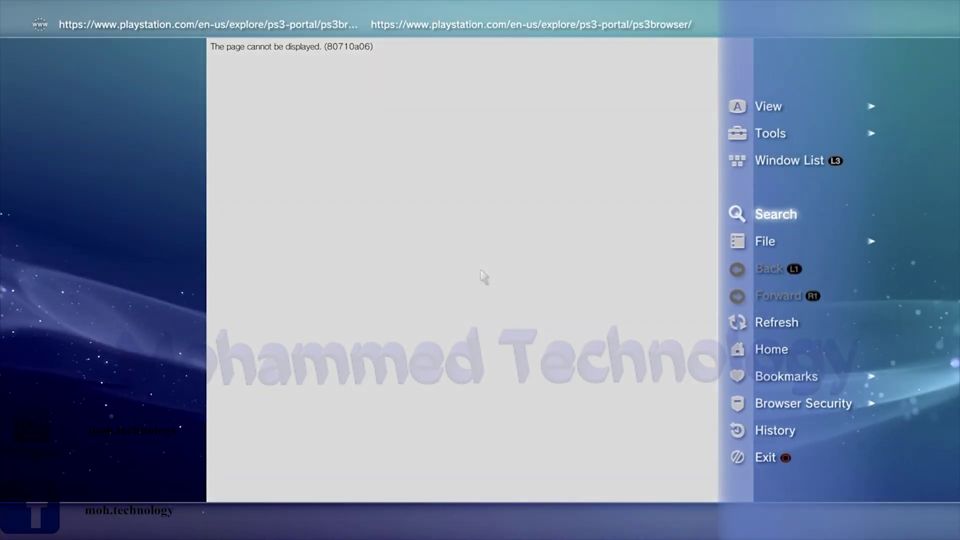
key("Up")
key("Up")
key("Right")
key("Down")
key("Down")
key("Down")
key("Down")
key("Down")
key("Down")
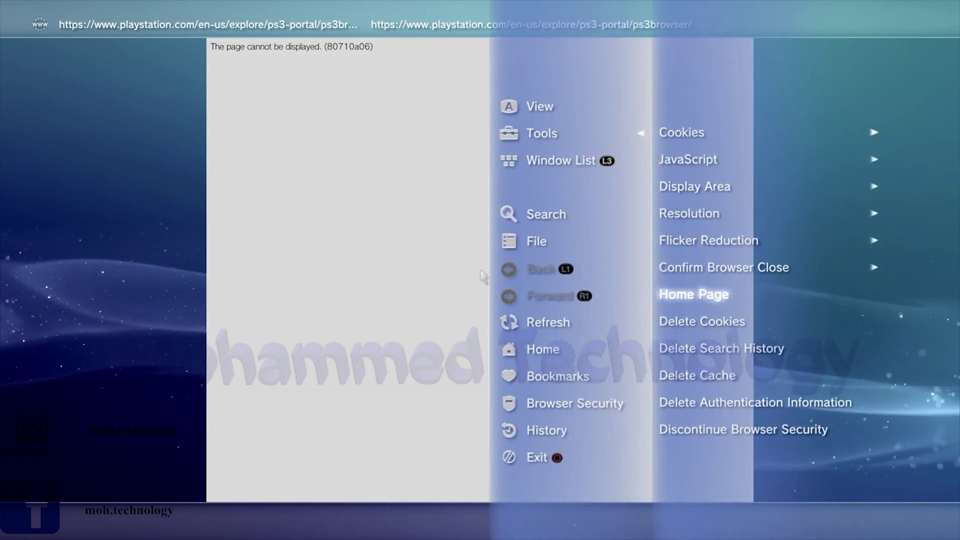
key("Down")
key("Down")
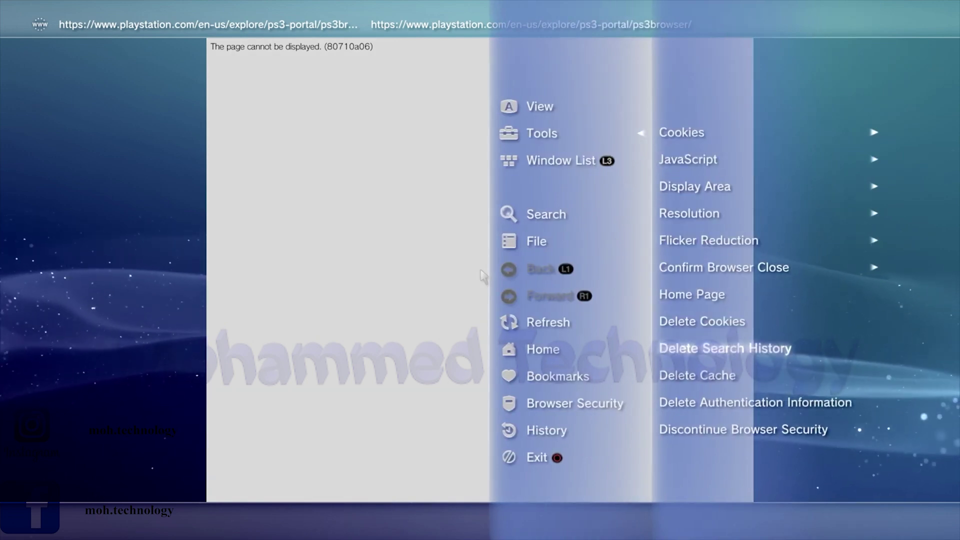
key("Return")
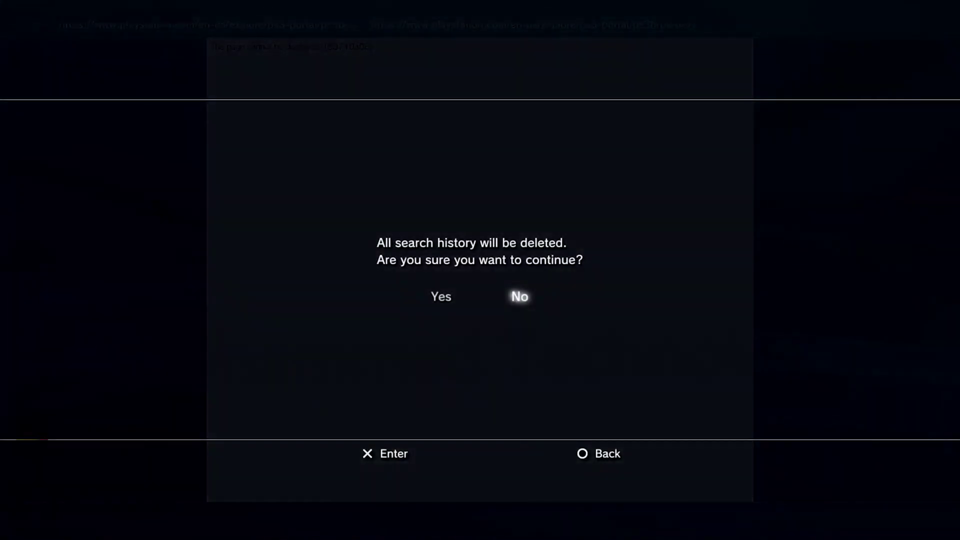
key("Return")
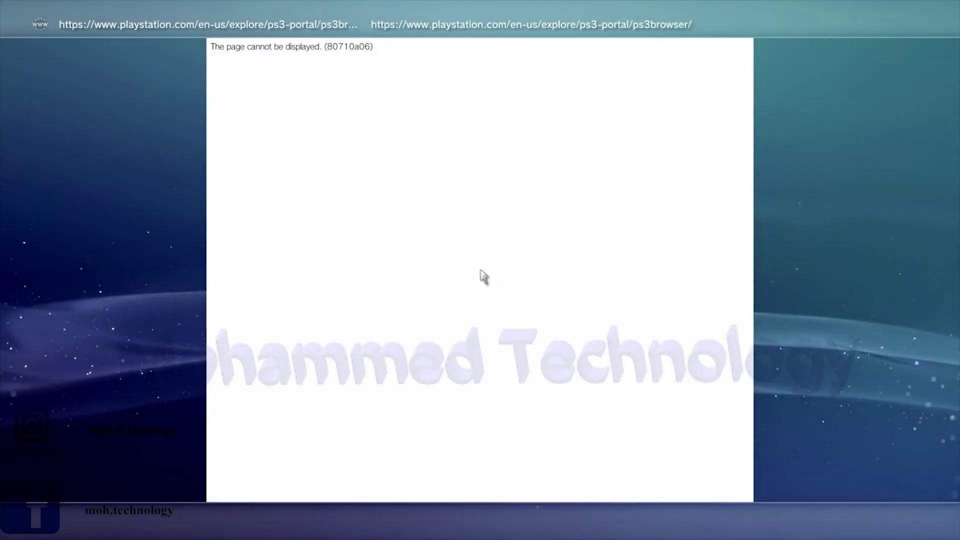
Delete the browser's cache memory and confirm the deletion.
key("Up")
key("Up")
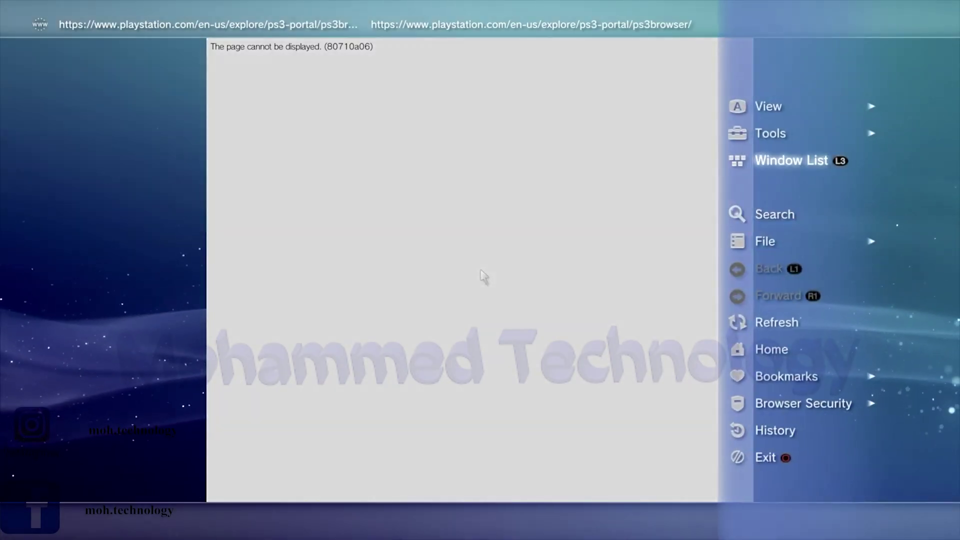
key("Right")
key("Down")
key("Down")
key("Down")
key("Down")
key("Down")
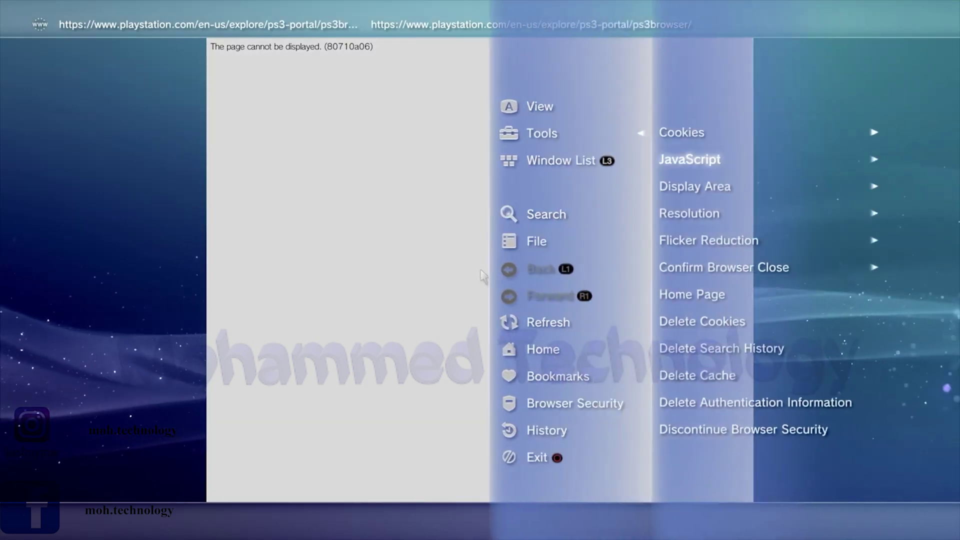
key("Down")
key("Down")
key("Down")
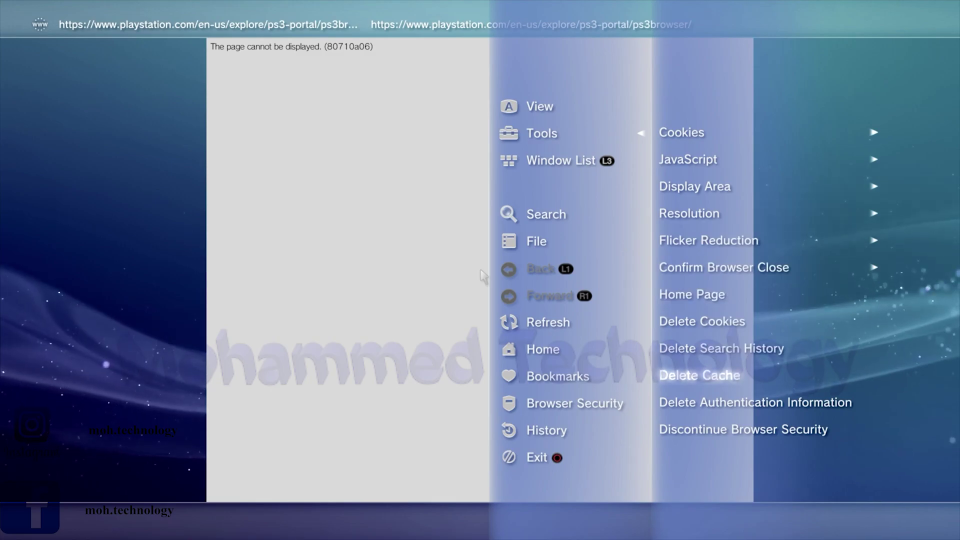
key("Return")
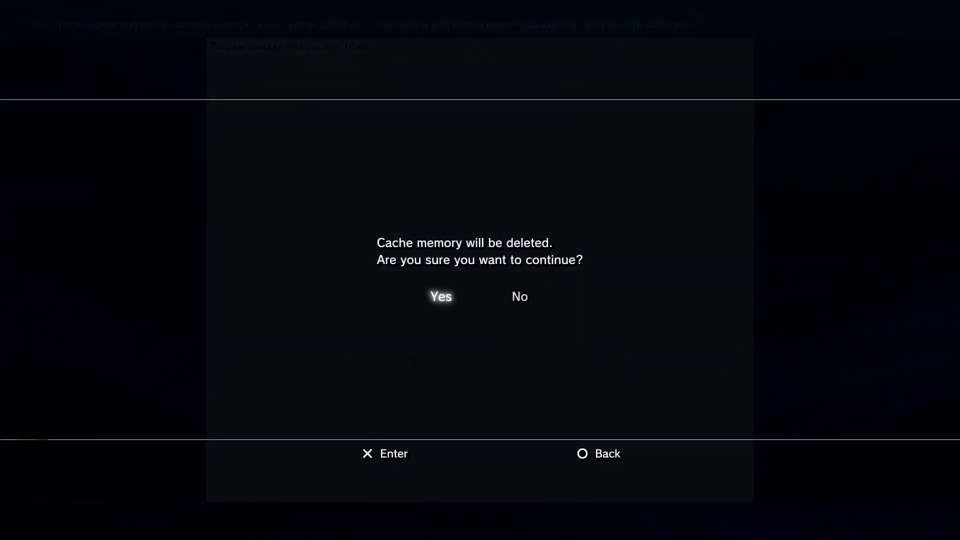
key("Return")
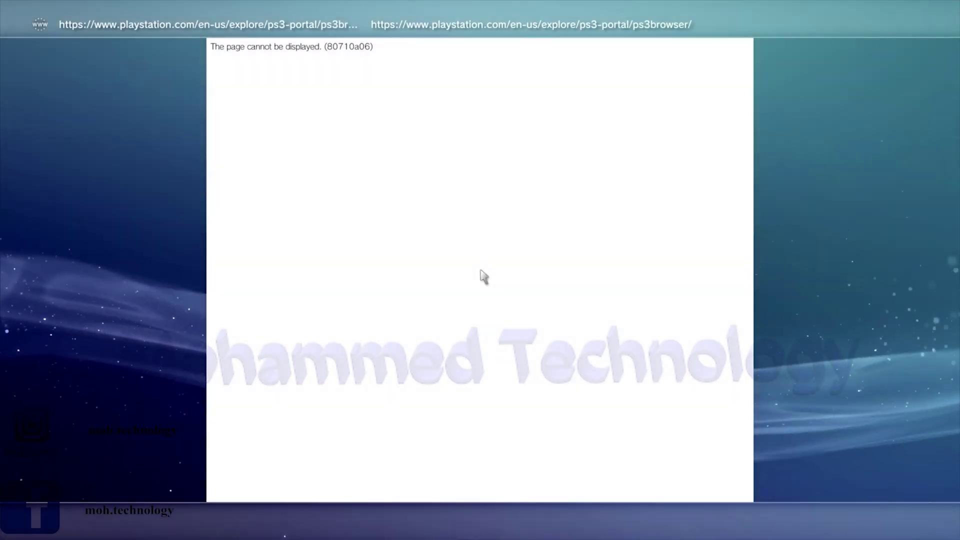
key("Menu")
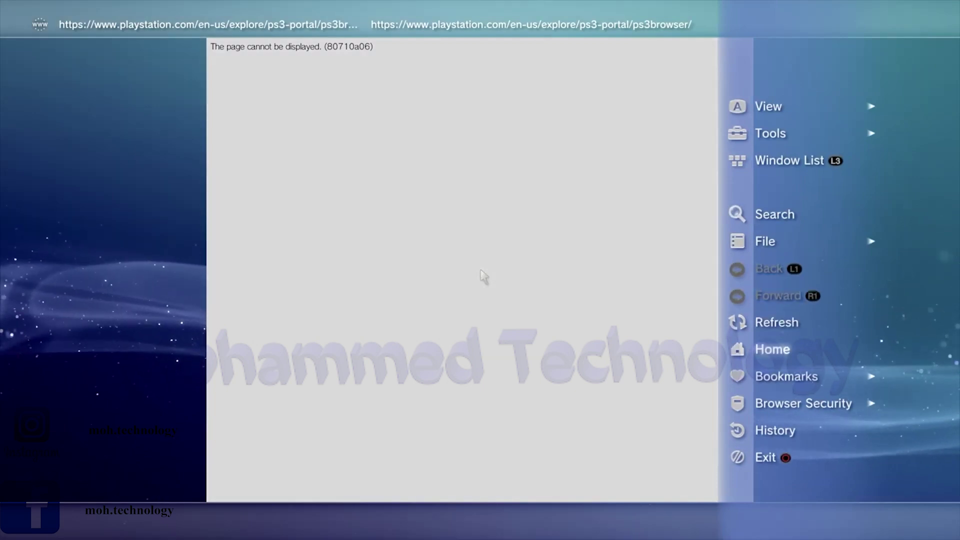
key("Up")
key("Up")
key("Up")
key("Up")
key("Up")
key("Up")
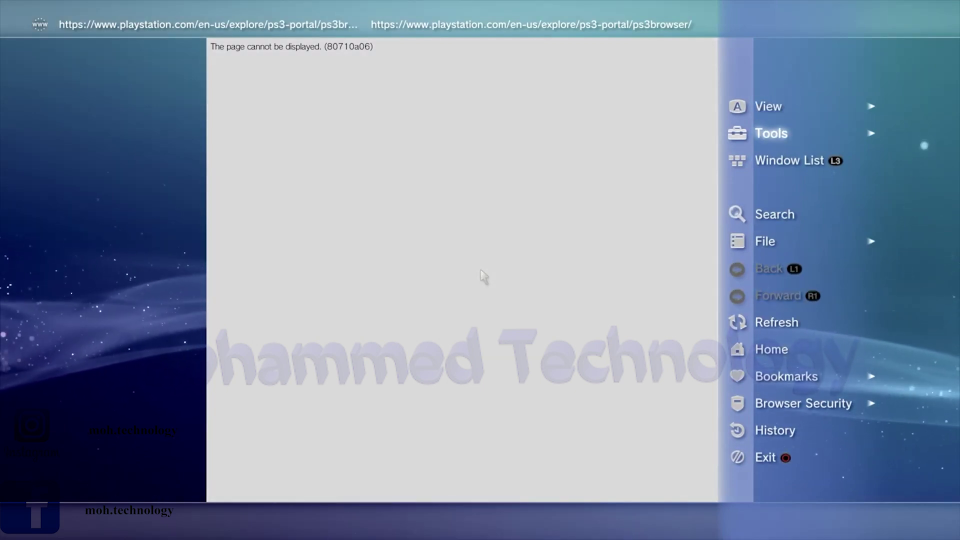
key("Escape")
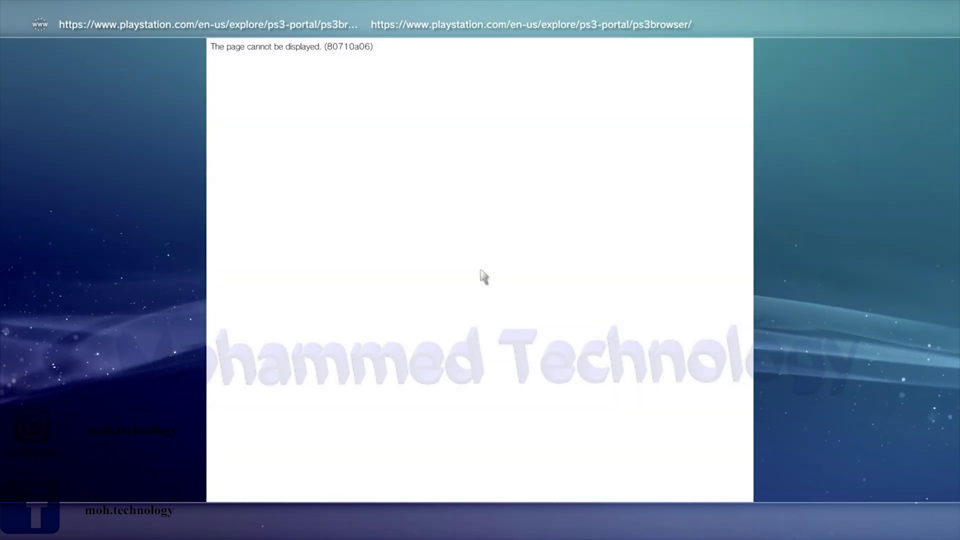
Delete all of the browser's stored authentication information and confirm the deletion.
key("Menu")
key("Up")
key("Right")
key("Down")
key("Down")
key("Down")
key("Down")
key("Down")
key("Down")
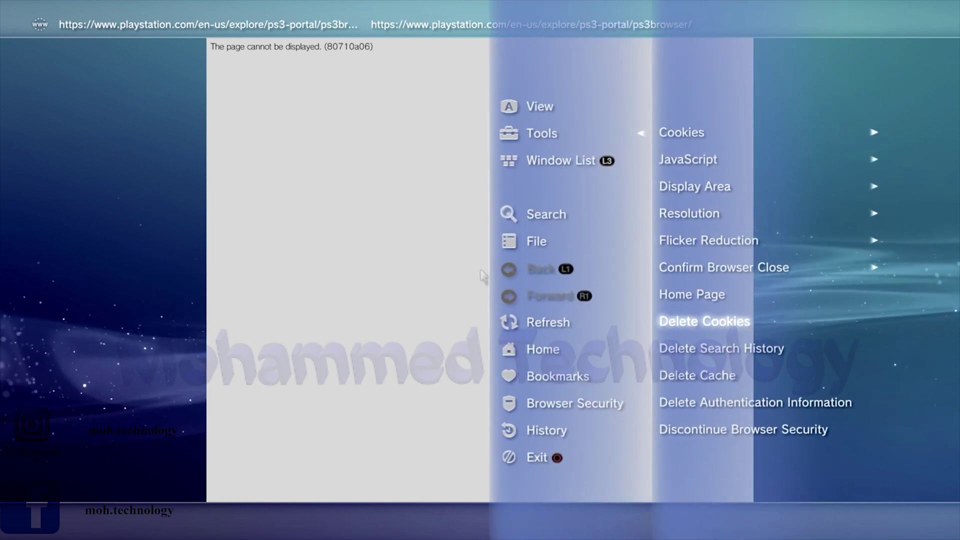
key("Down")
key("Down")
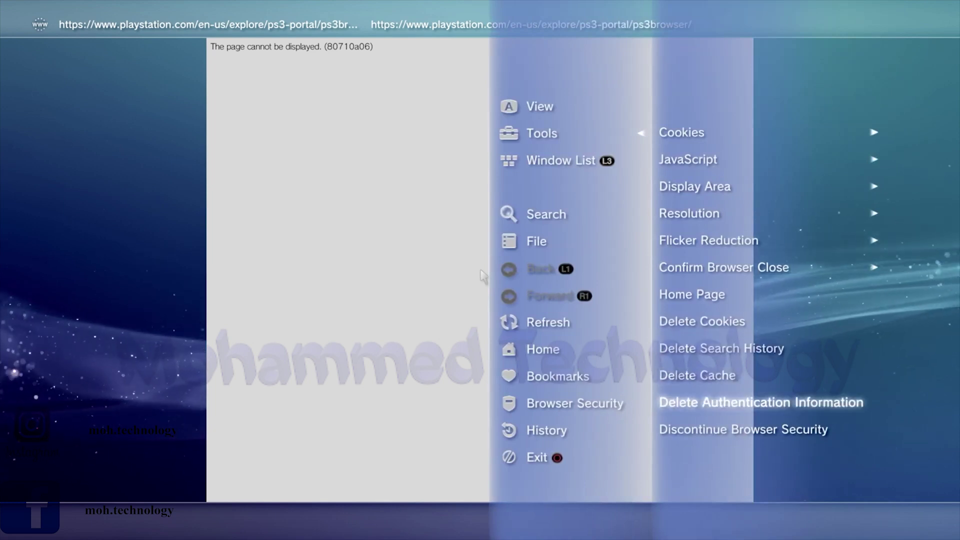
key("Return")
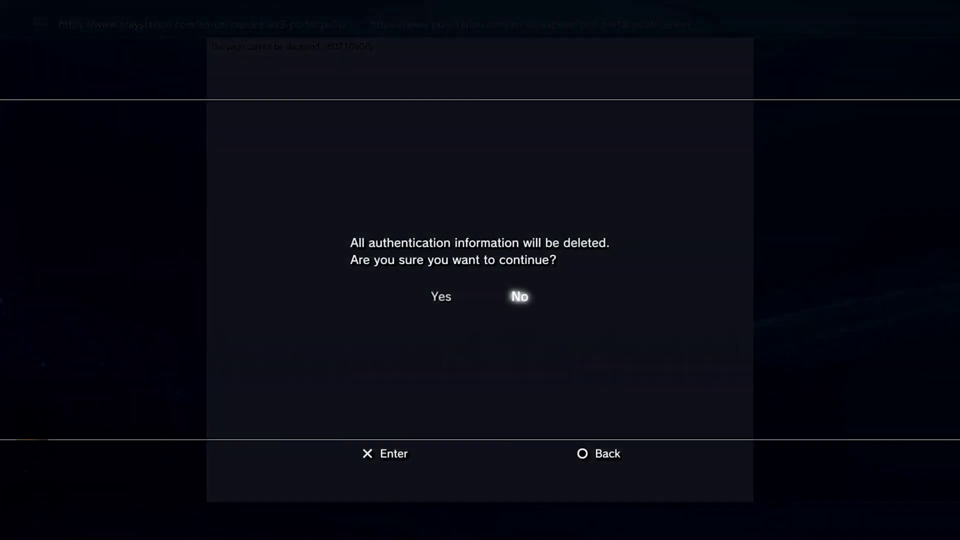
key("Return")
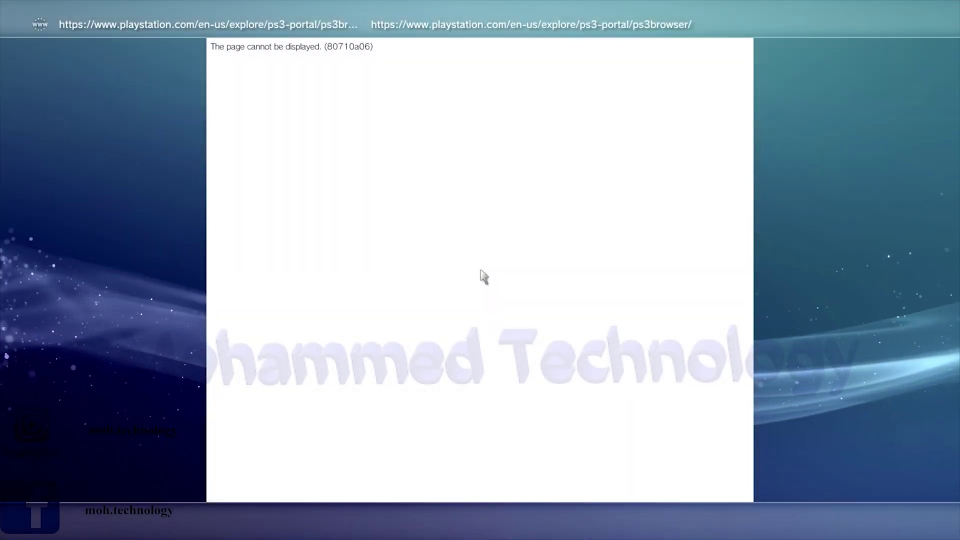
Exit the Internet Browser, confirm closing it, and launch it again from the Network category.
key("Escape")
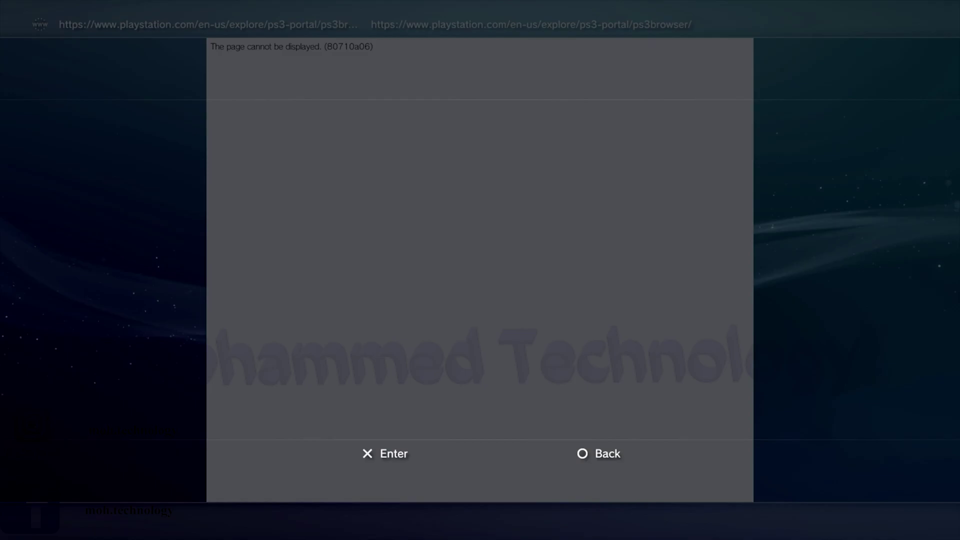
key("Return")
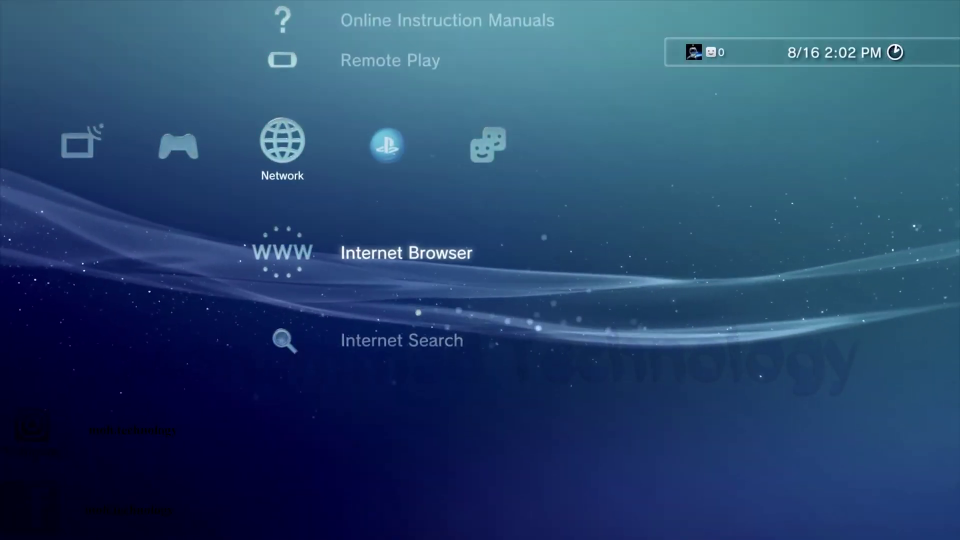
key("Return")
Open the Internet Browser, replace the blank address with ps3xploit.com and load the site.
key("Return")
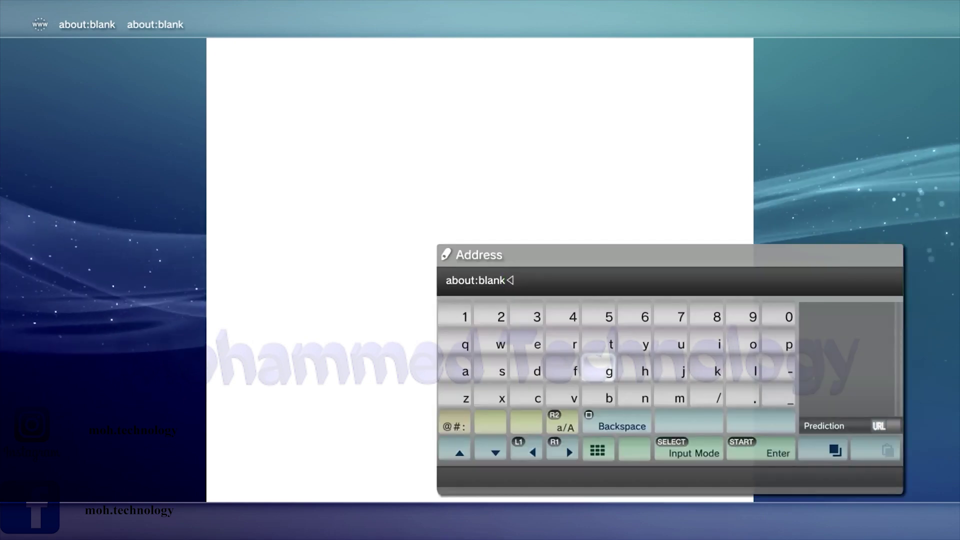
key("BackSpace")
type("ps3")
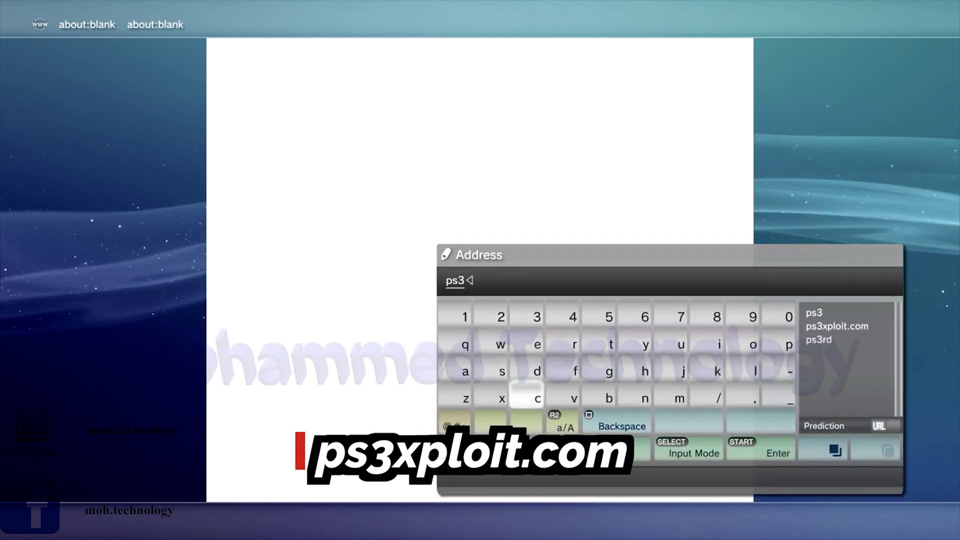
type("xploit")
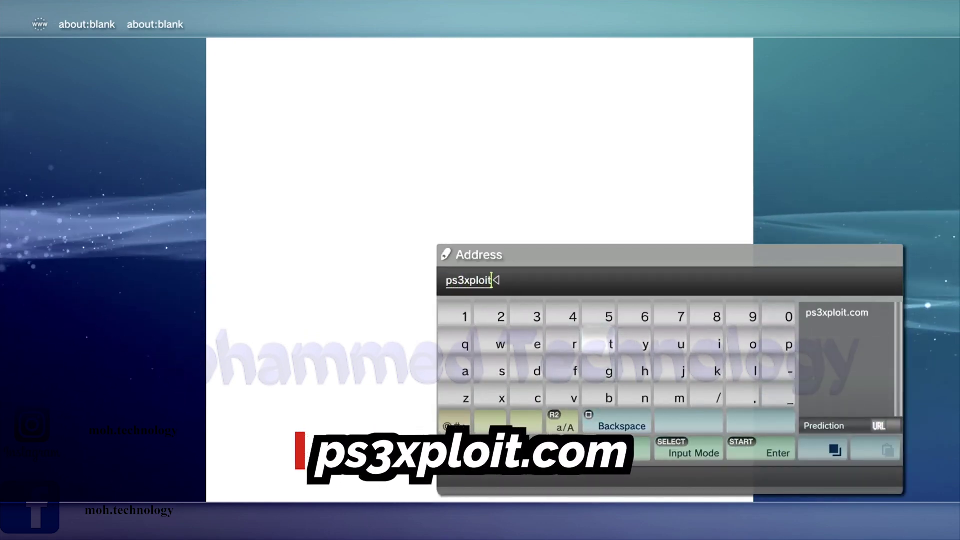
type(".com")
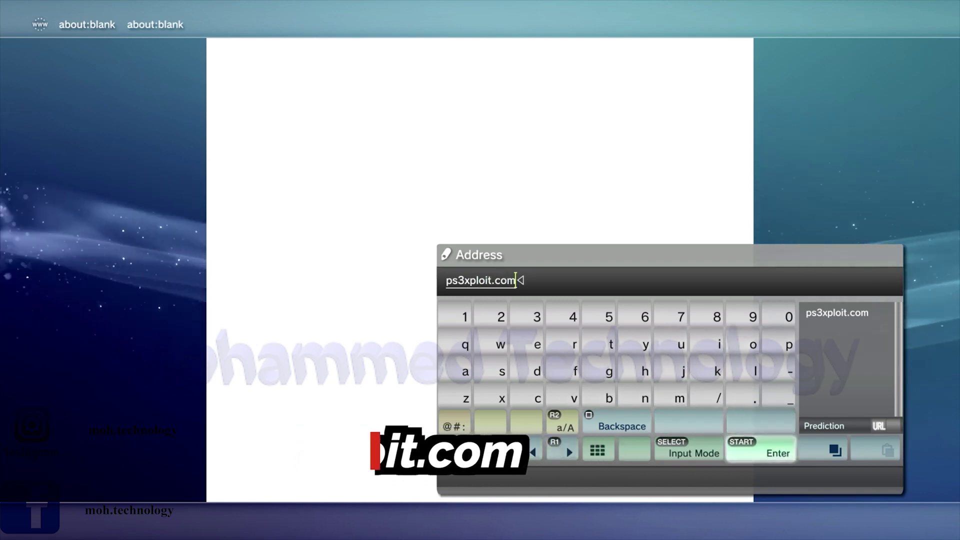
key("Return")
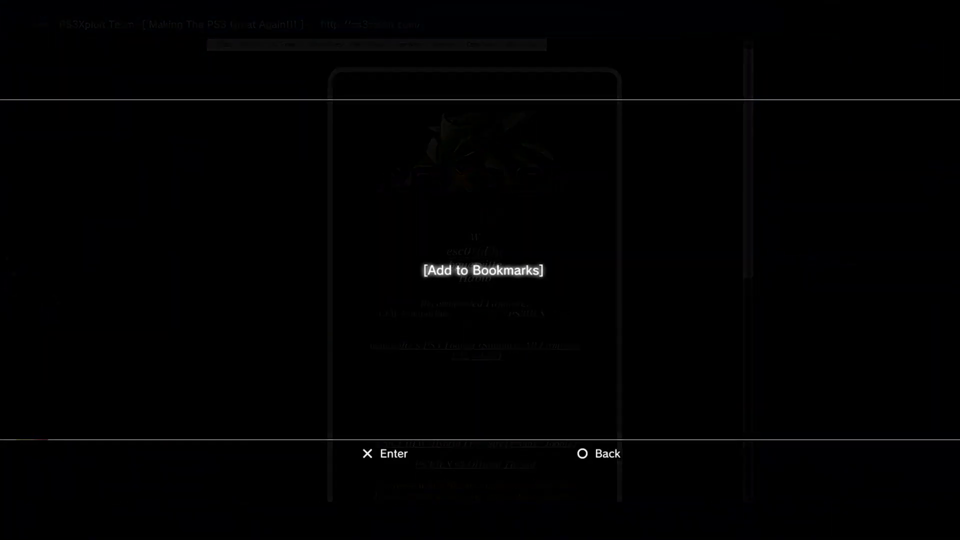
Bookmark the PS3Xploit homepage, load it from the bookmark and open the BG Toolset main site.
key("Return")
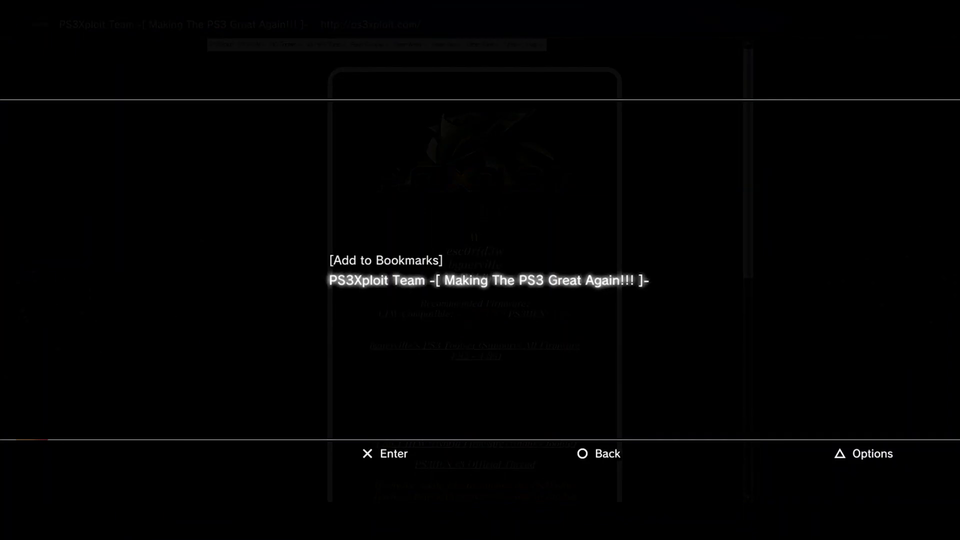
key("Return")
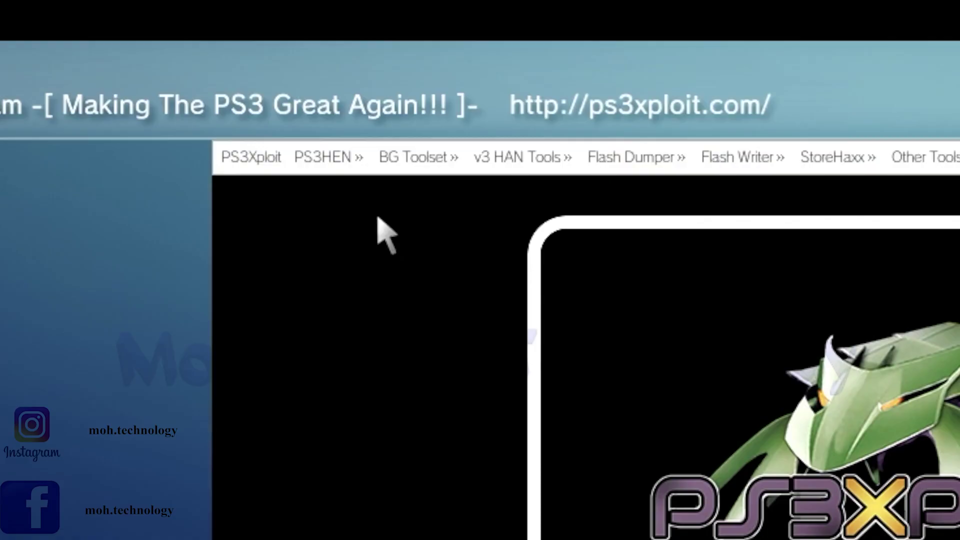
mouse_move(380, 168)
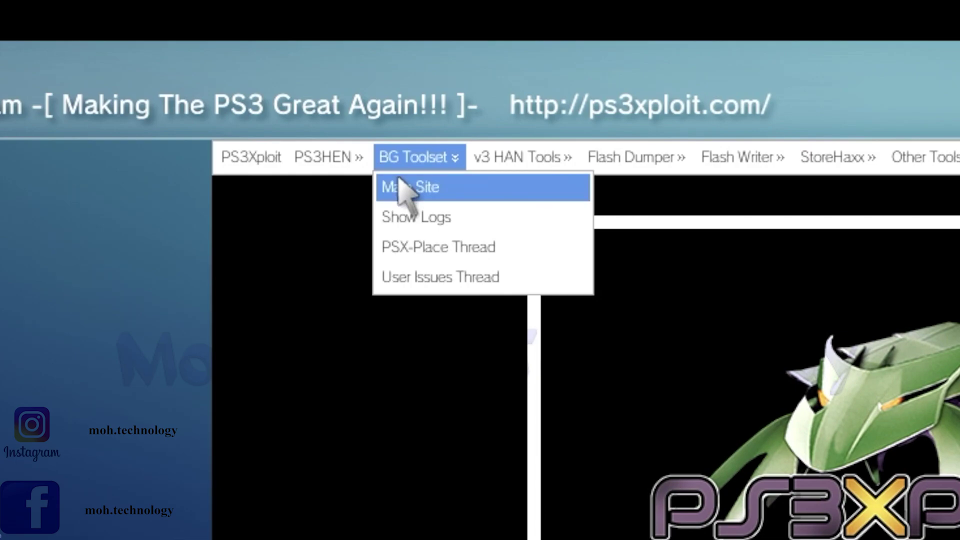
left_click(409, 188)
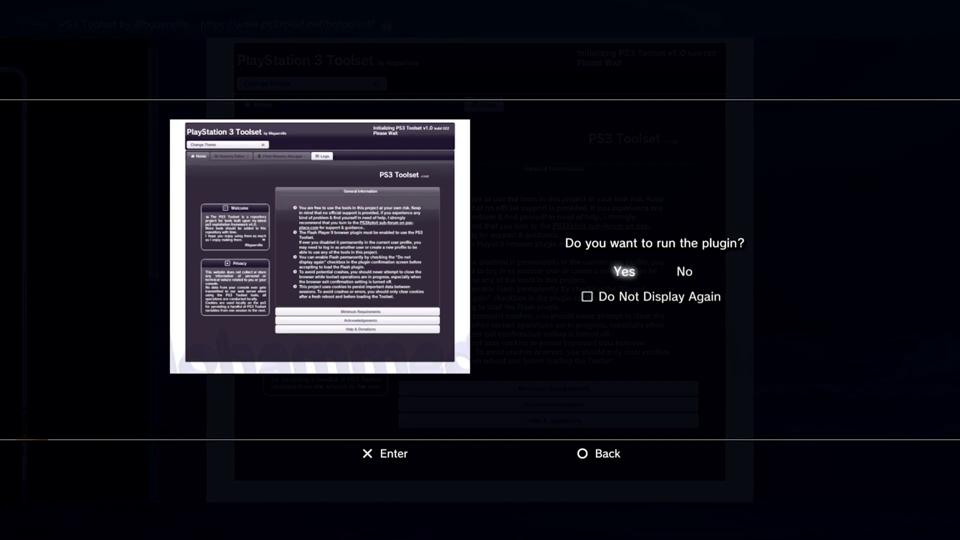
Allow the plugin to run with Do Not Display Again enabled, and bookmark the PS3 Toolset page.
key("Down")
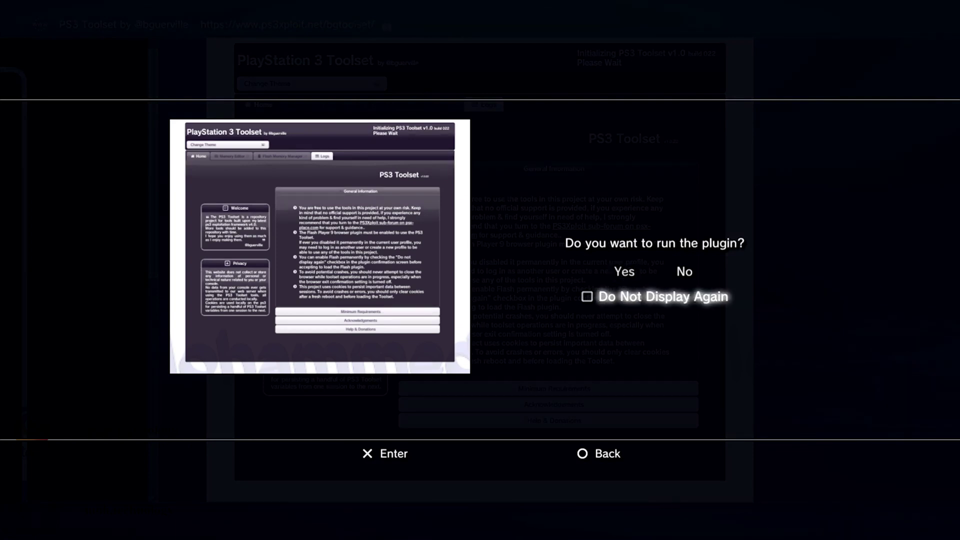
key("Return")
key("Up")
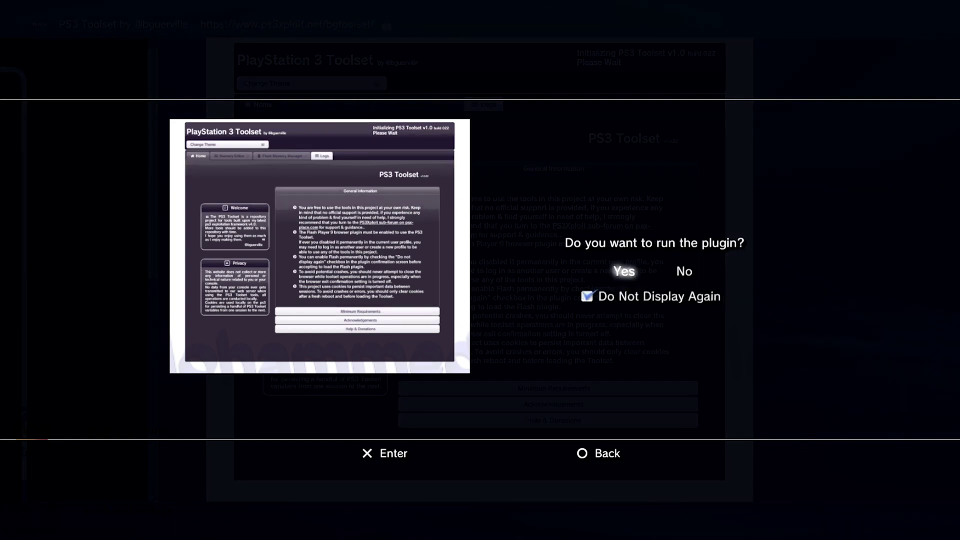
key("Return")
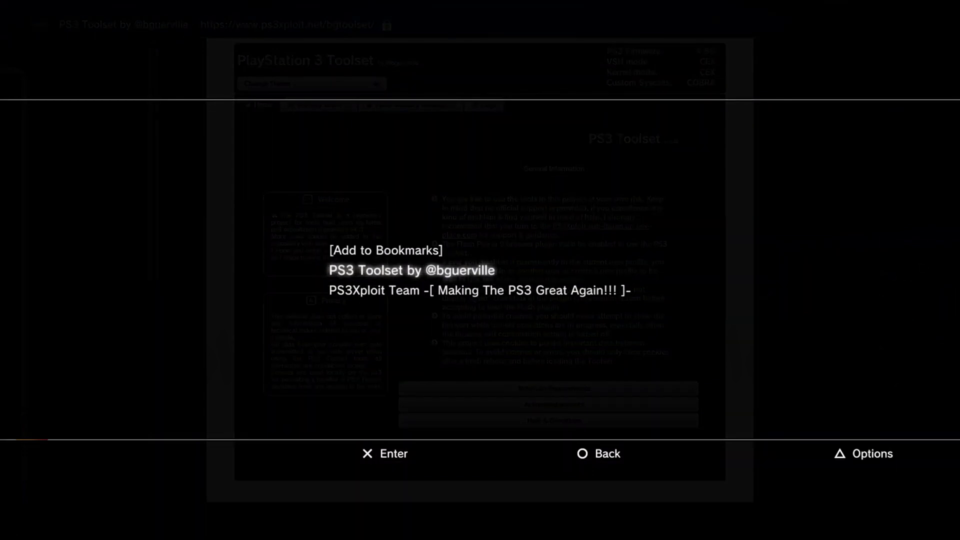
key("Escape")
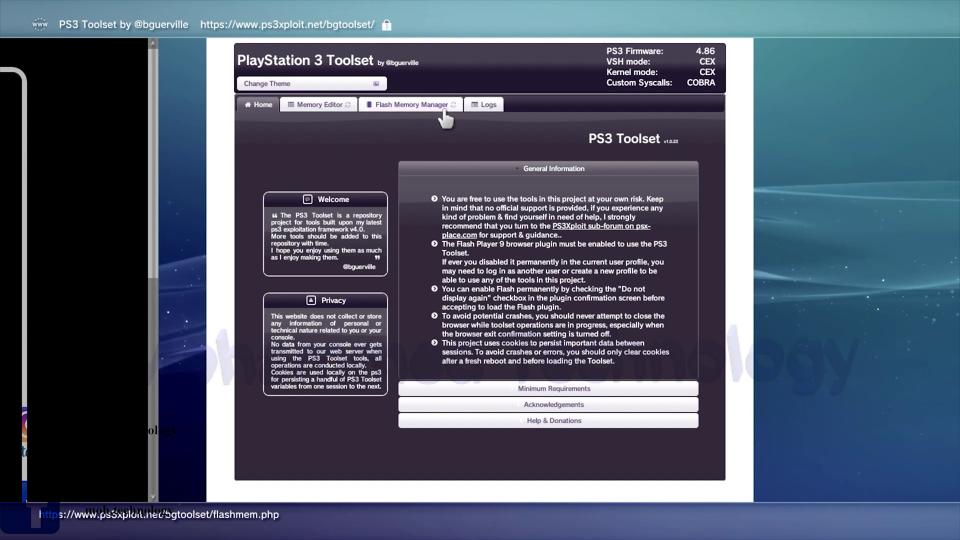
Save a flash memory backup as dump.hex to /dev_usb000 with the Flash Memory Manager and close the finished dump dialog.
left_click(433, 119)
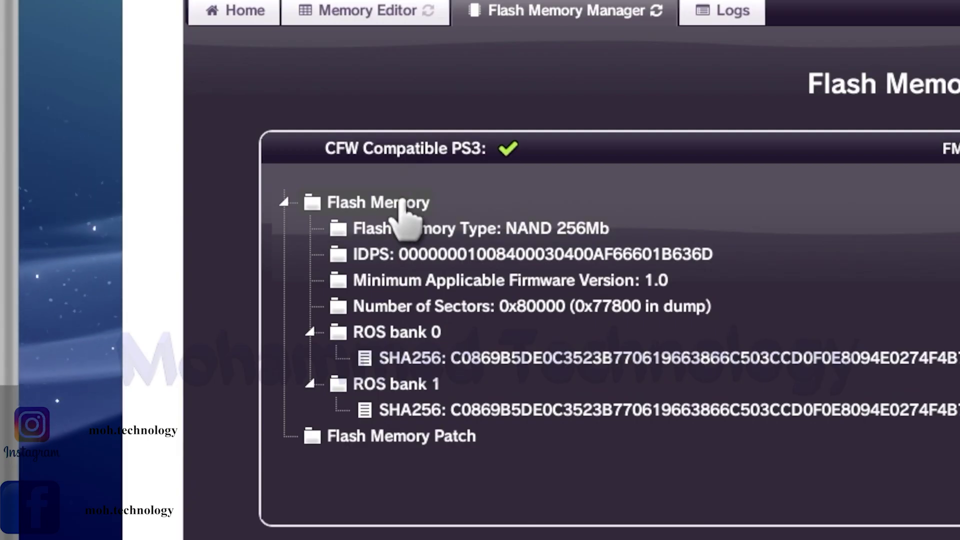
left_click(315, 210)
right_click(314, 210)
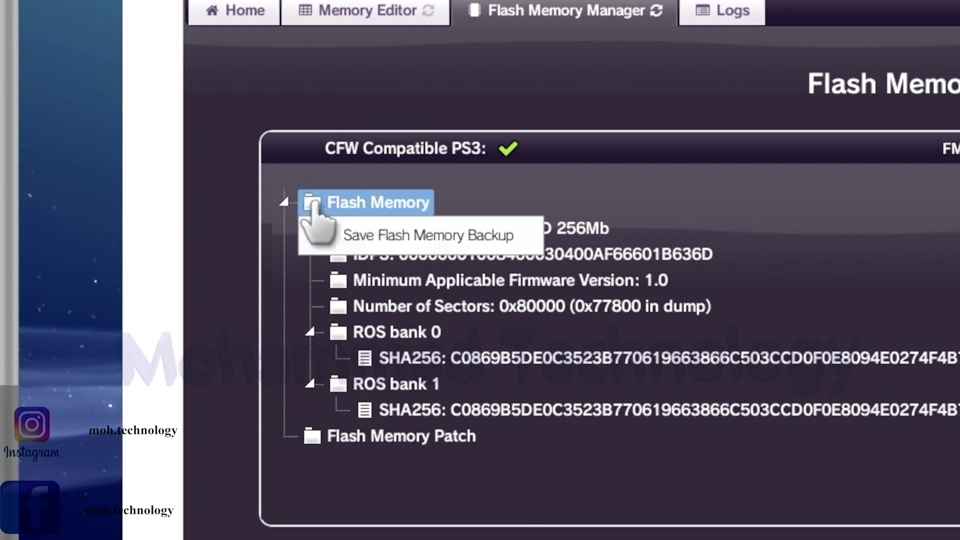
left_click(386, 236)
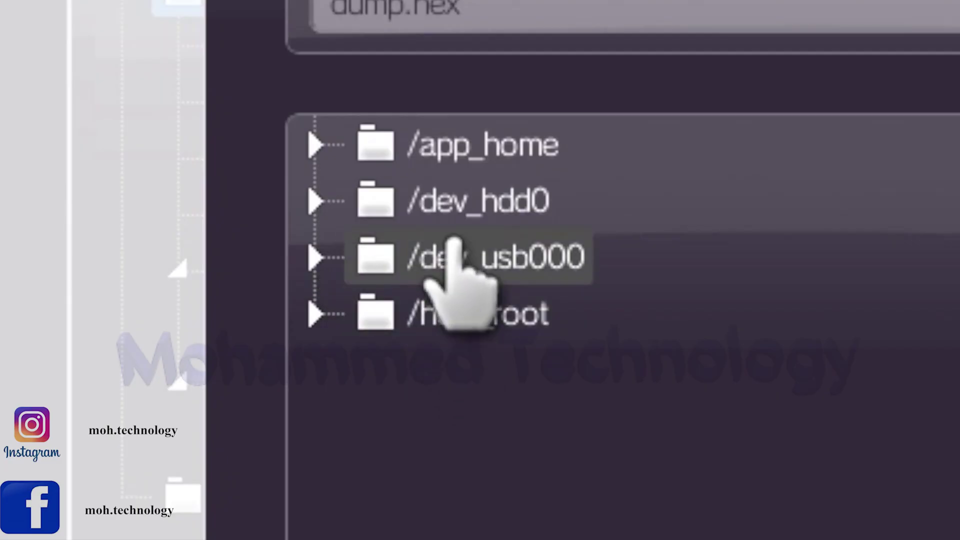
left_click(470, 270)
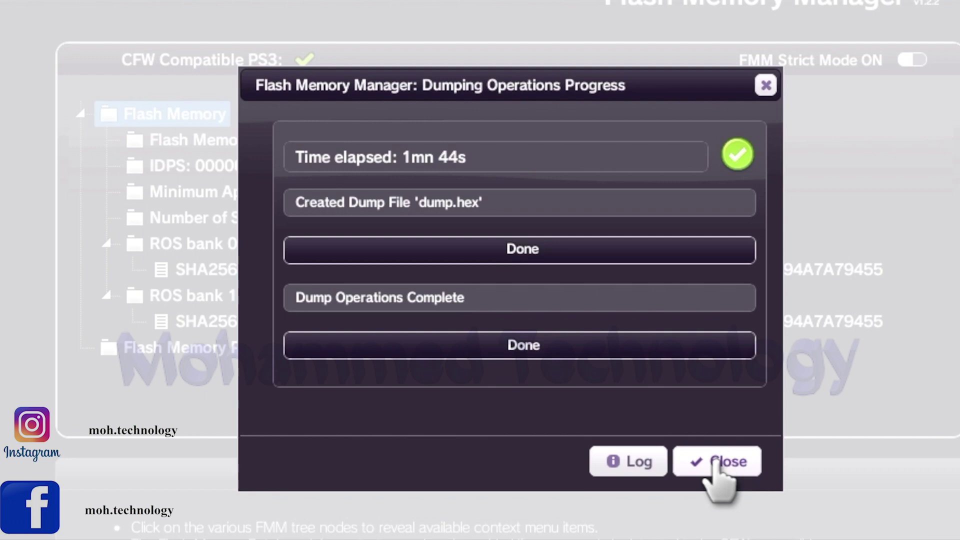
left_click(715, 463)
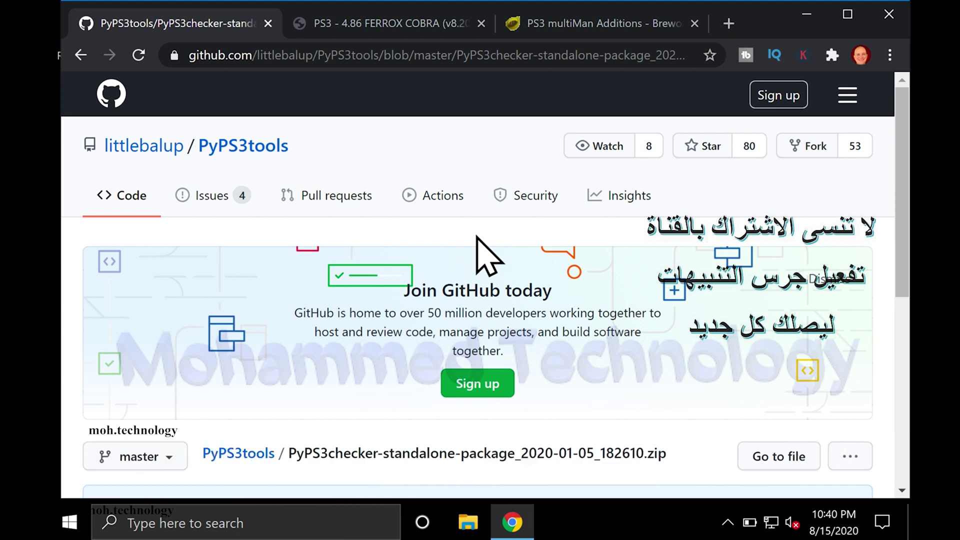
In Chrome on the PC, download PyPS3checker-standalone-package_2020-01-05_182610.zip from the PyPS3tools GitHub page.
scroll(477, 237, "down", 4)
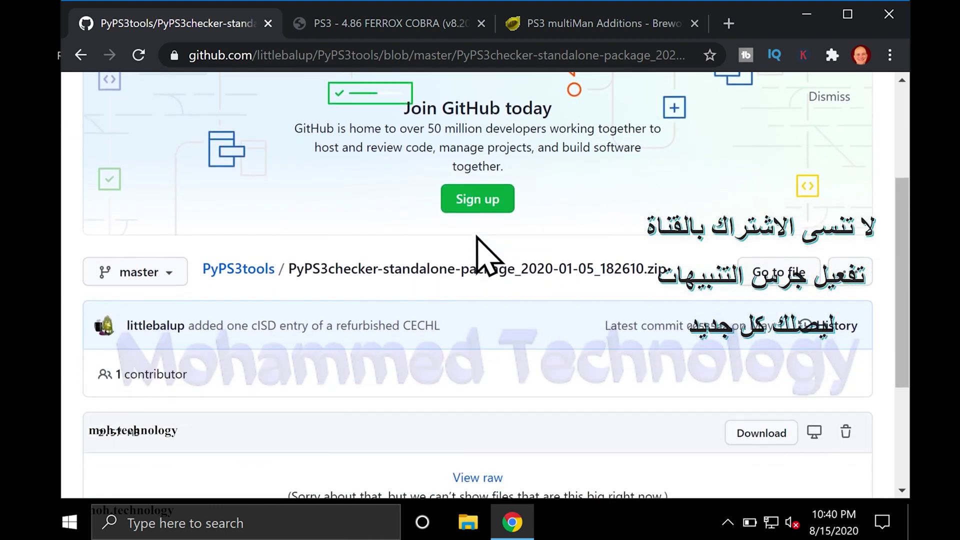
scroll(484, 255, "down", 2)
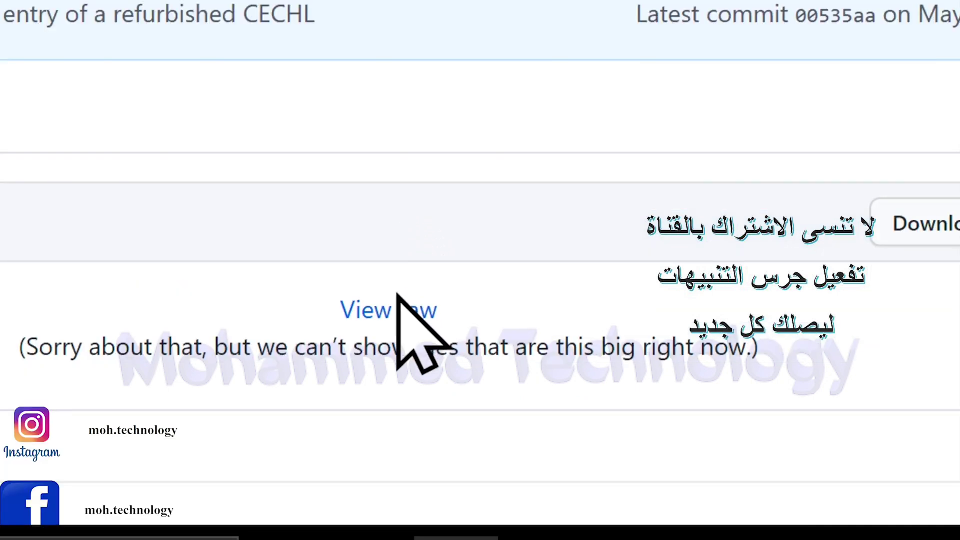
left_click(389, 310)
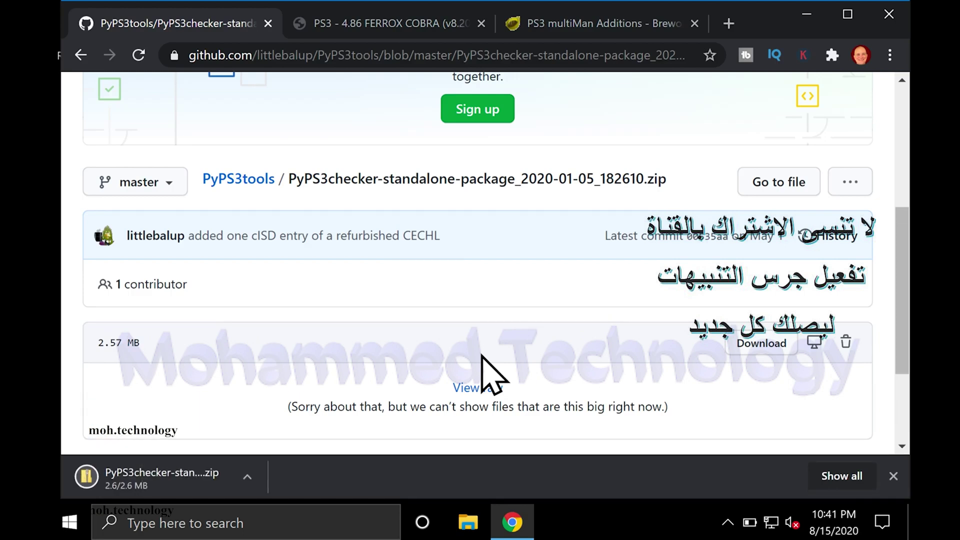
Open the 4.86 FERROX COBRA firmware download from the psx-place.com thread.
left_click(312, 25)
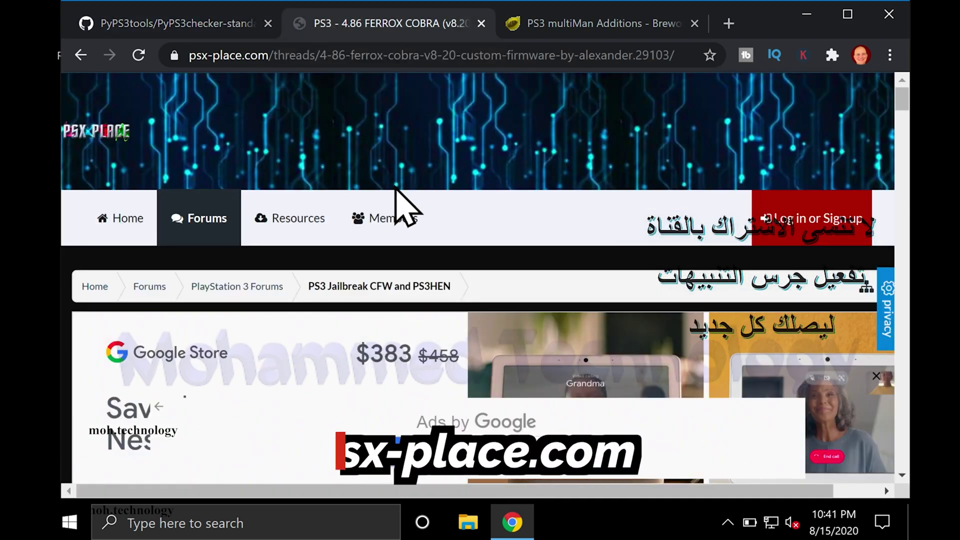
scroll(500, 277, "down", 4)
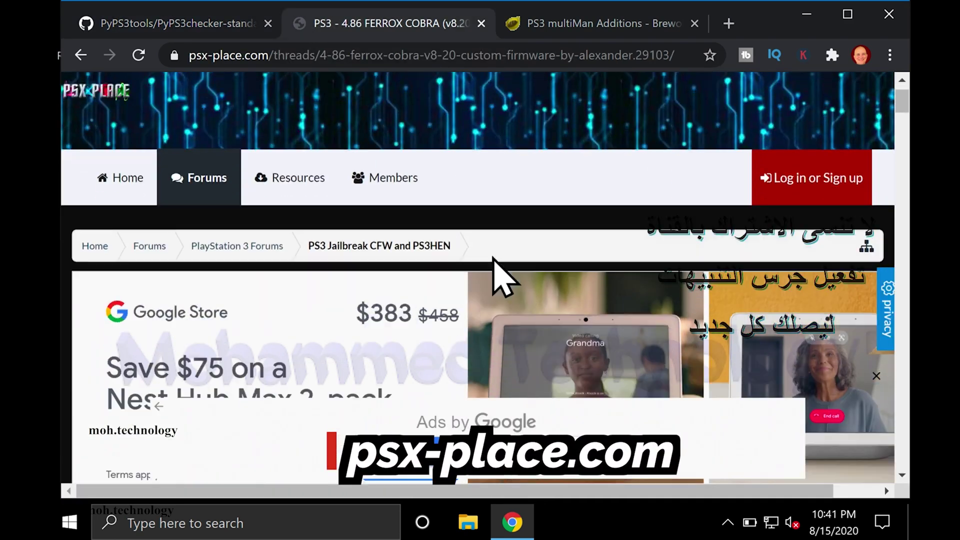
scroll(494, 258, "down", 10)
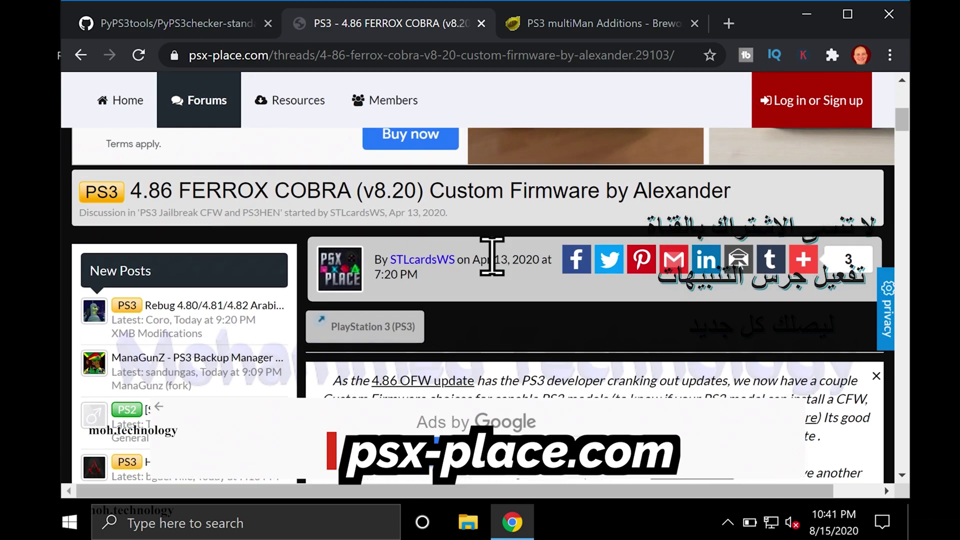
scroll(492, 255, "down", 5)
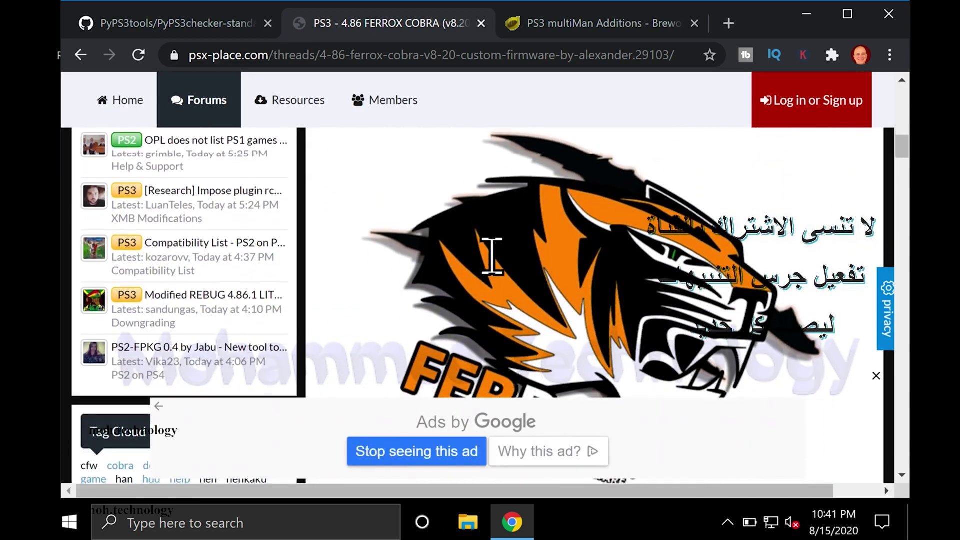
scroll(495, 275, "down", 5)
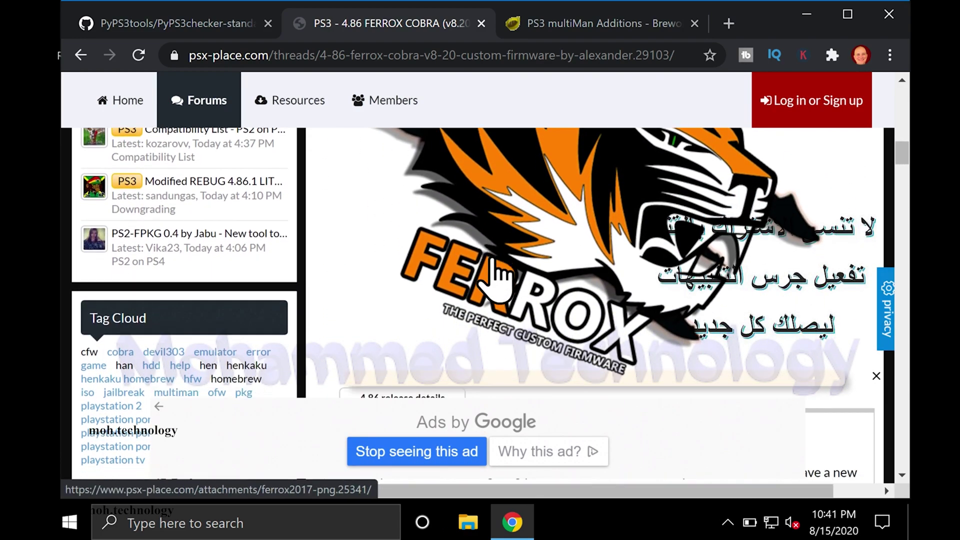
scroll(495, 275, "down", 10)
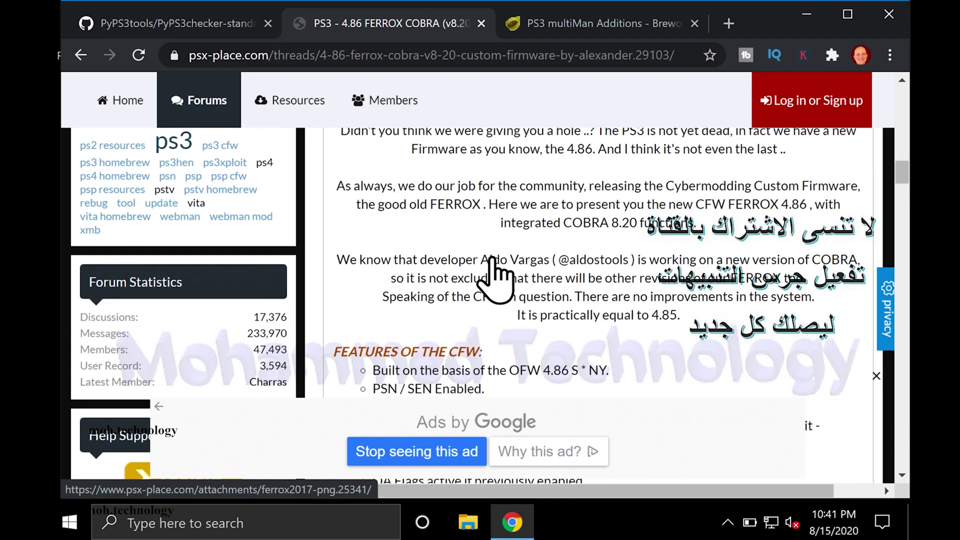
scroll(492, 258, "down", 4)
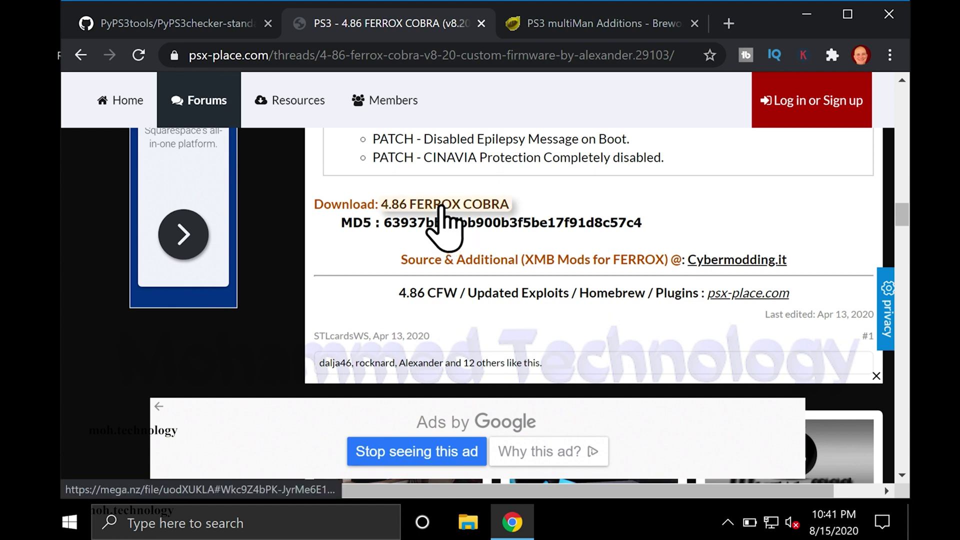
left_click(442, 206)
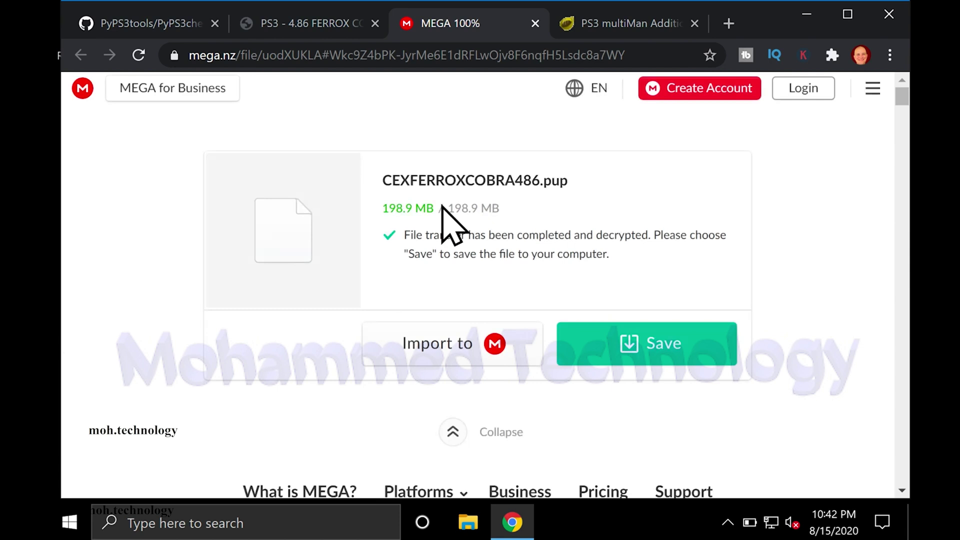
Save CEXFERROXCOBRA486.pup to the computer, then dismiss the download notice and close the MEGA page.
left_click(633, 336)
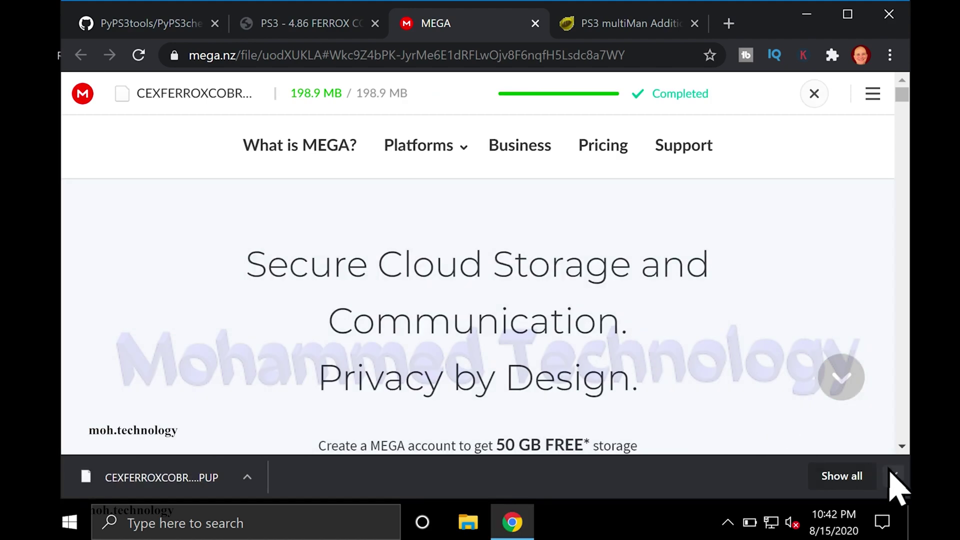
left_click(893, 476)
left_click(535, 23)
Download the multiMAN (BASE) v04.85.01 package from the store.brewology.com multiMAN page and dismiss the download notice.
left_click(470, 25)
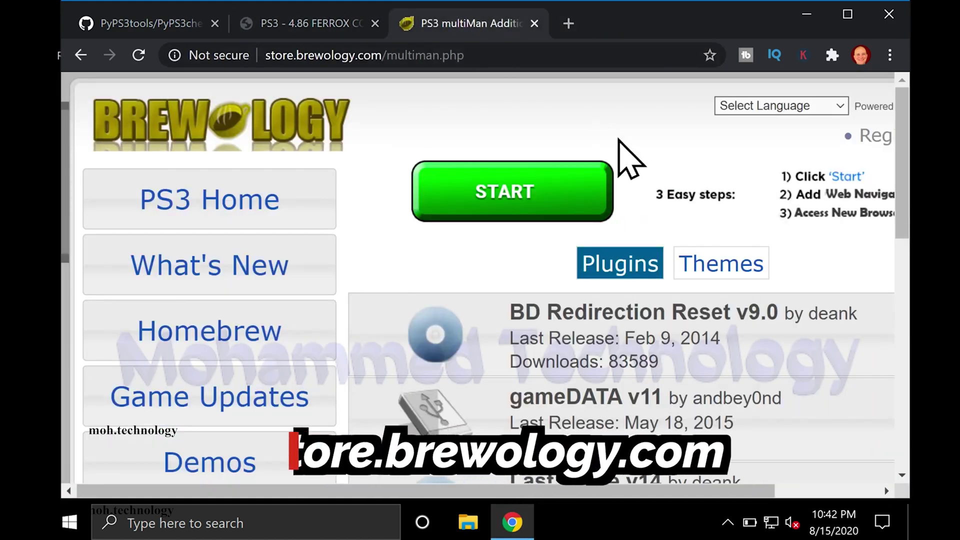
scroll(704, 155, "right", 5)
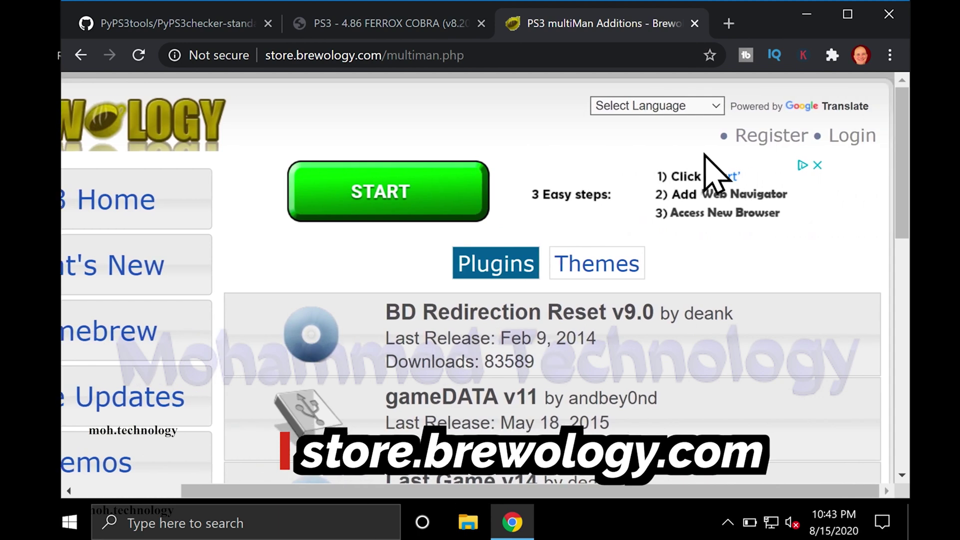
scroll(705, 155, "down", 8)
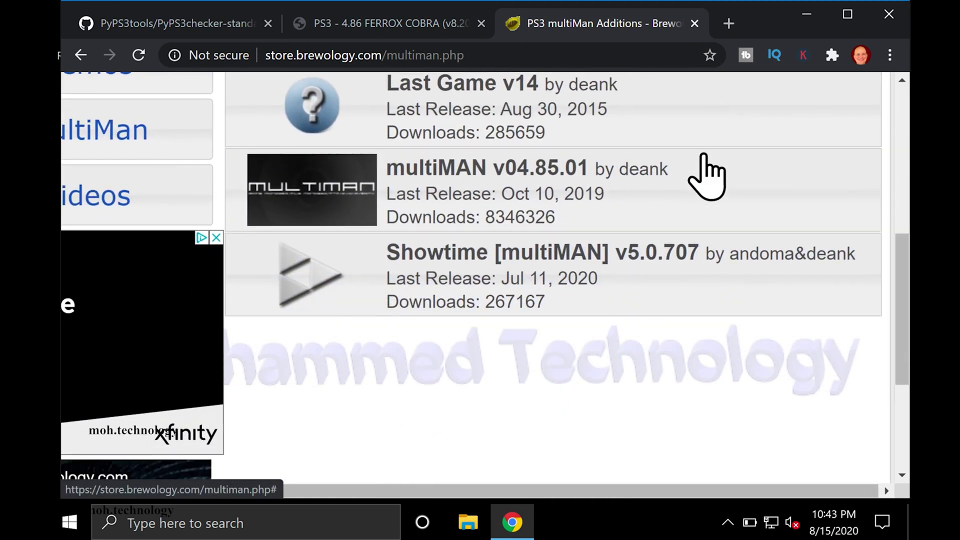
left_click(523, 168)
scroll(524, 170, "down", 3)
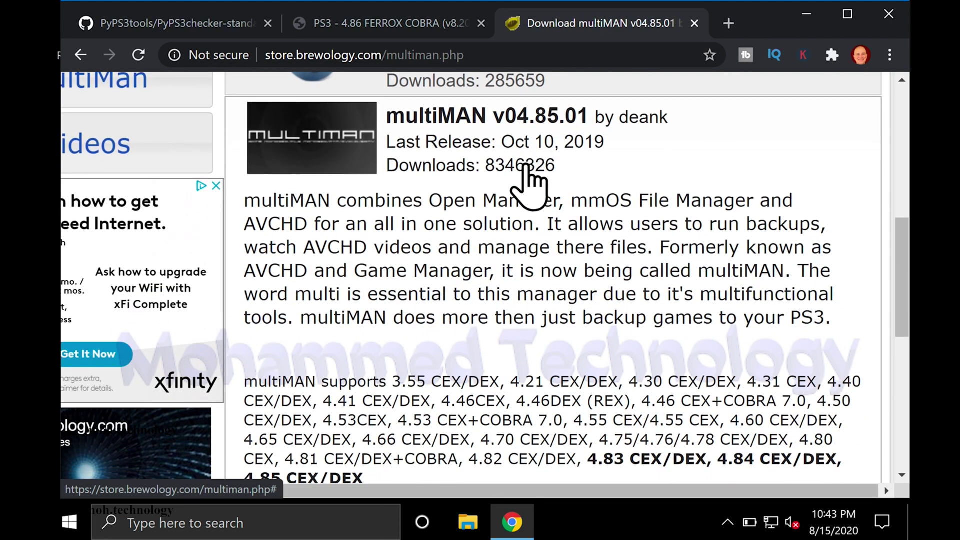
scroll(526, 162, "down", 1)
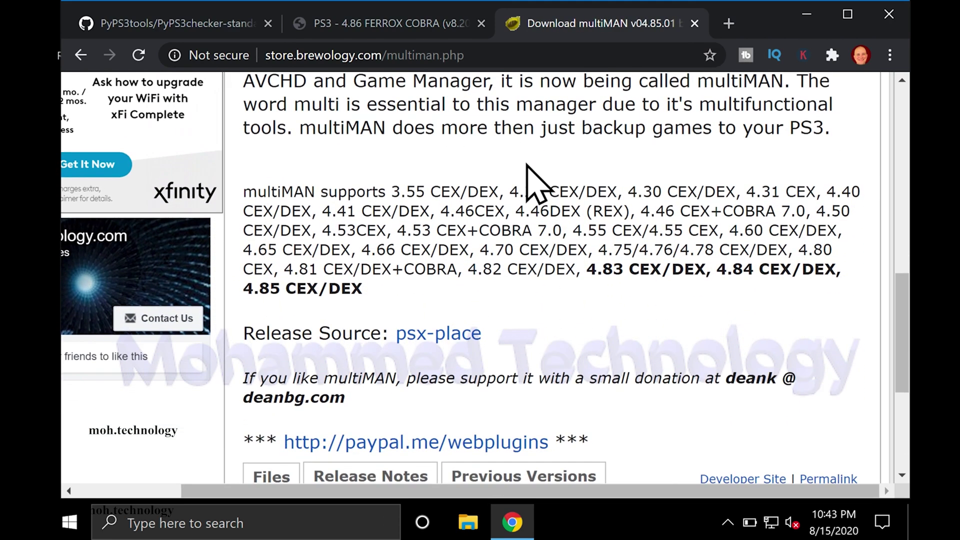
scroll(527, 165, "down", 4)
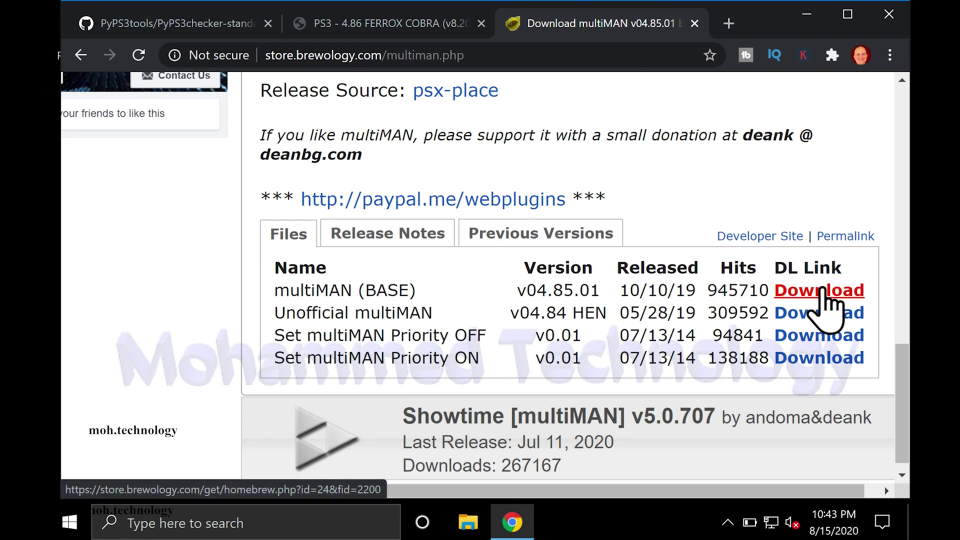
left_click(821, 293)
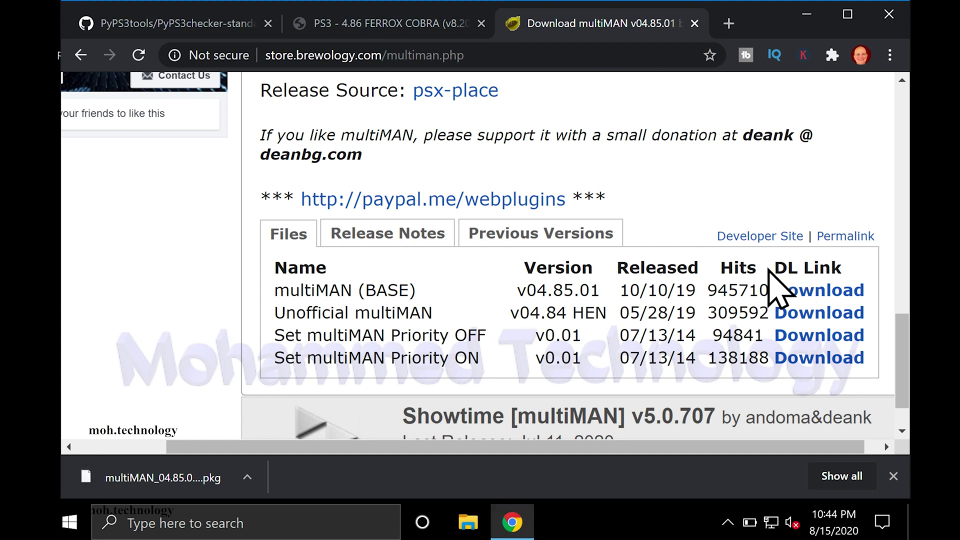
left_click(893, 476)
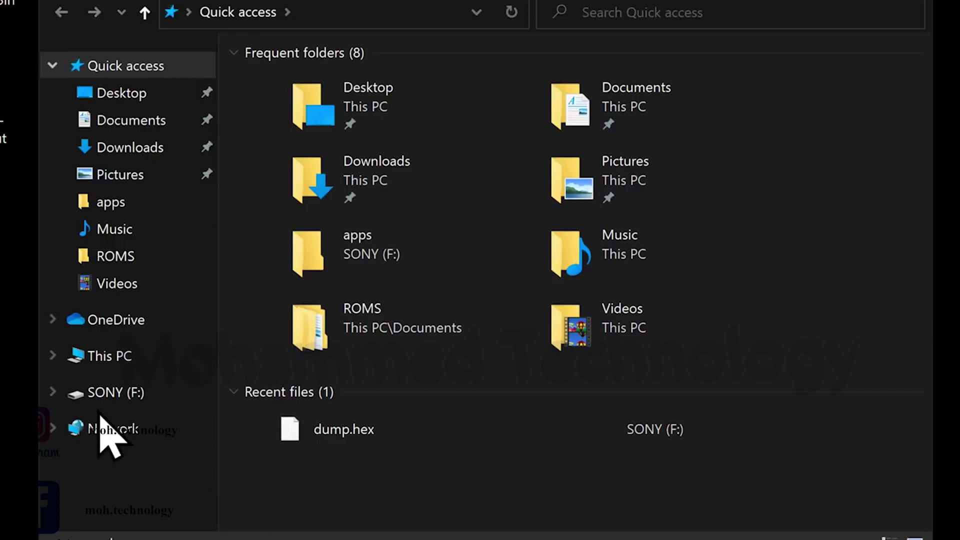
In File Explorer, copy dump.hex from the SONY (F:) drive to the desktop.
left_click(107, 394)
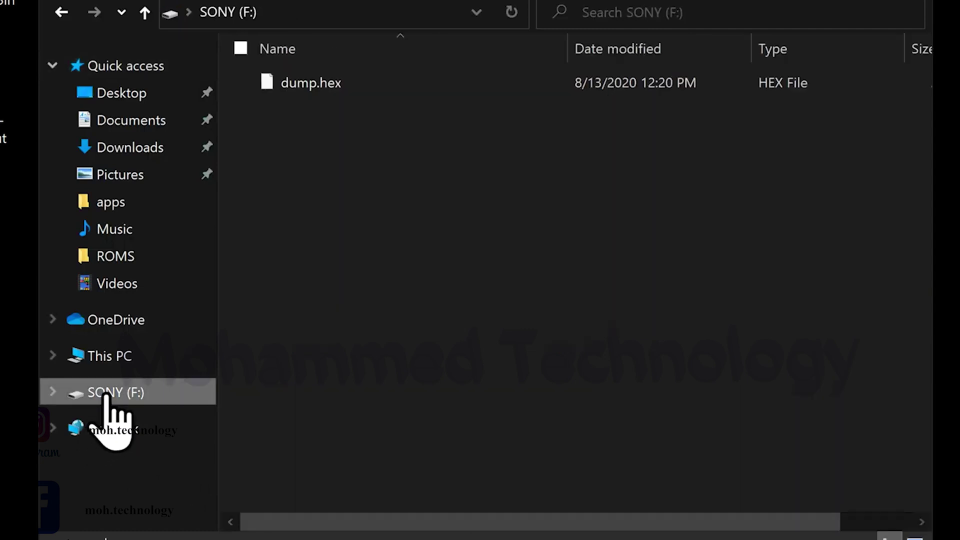
right_click(289, 84)
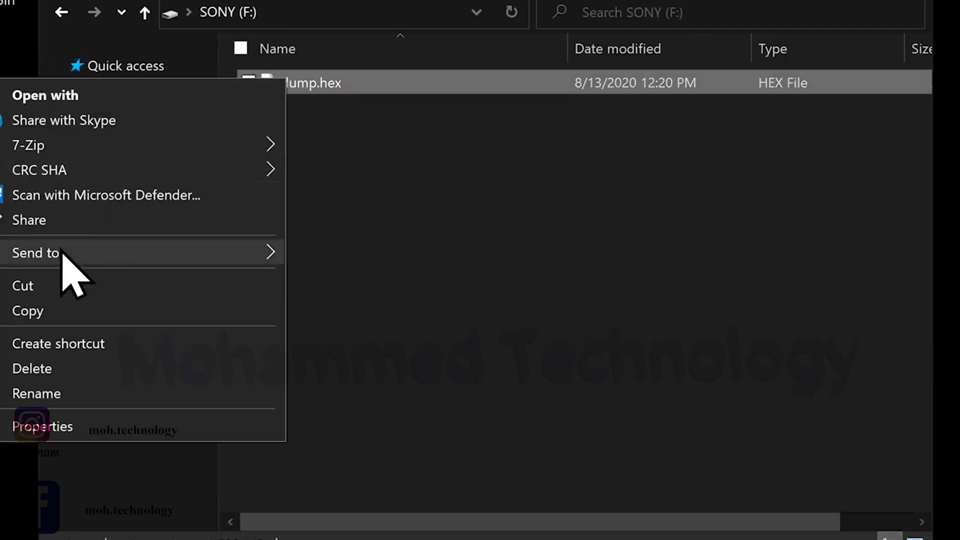
left_click(44, 292)
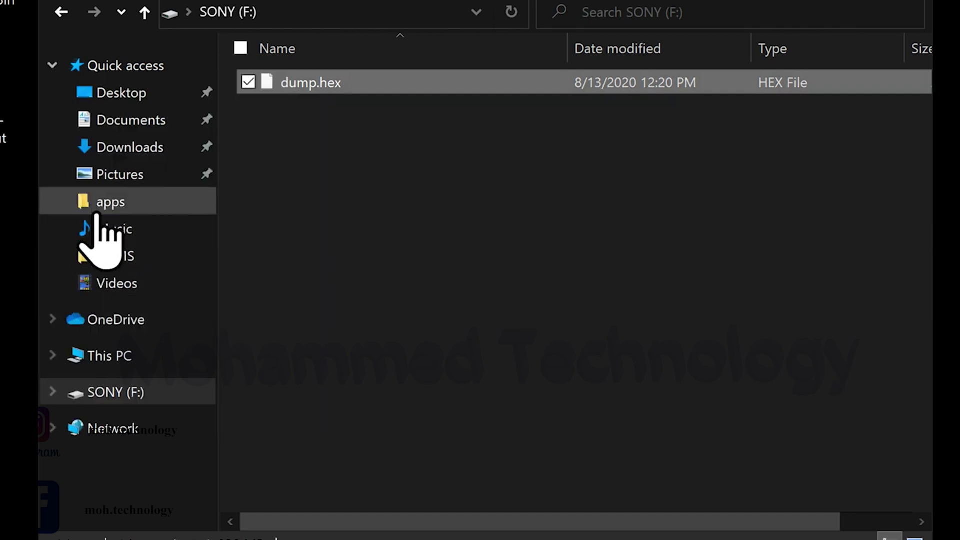
right_click(2, 215)
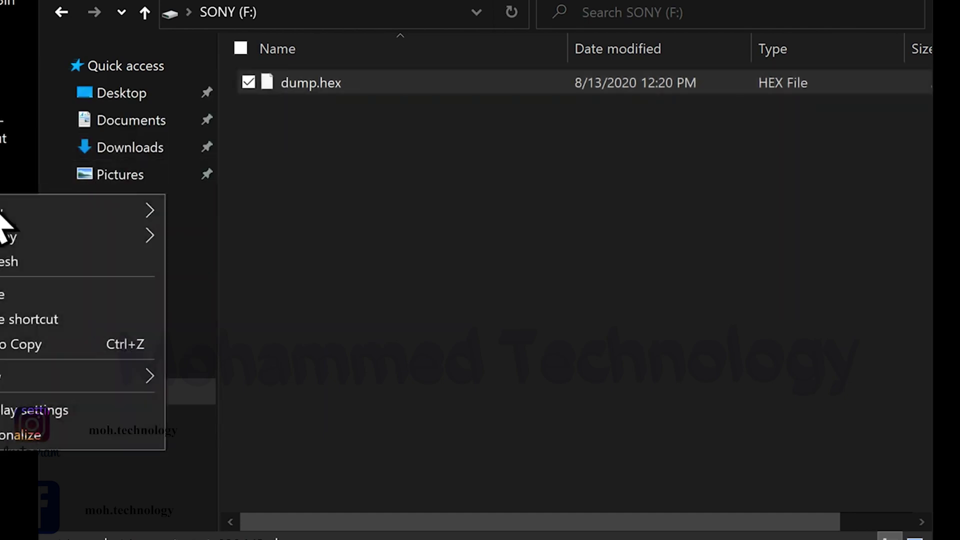
left_click(4, 295)
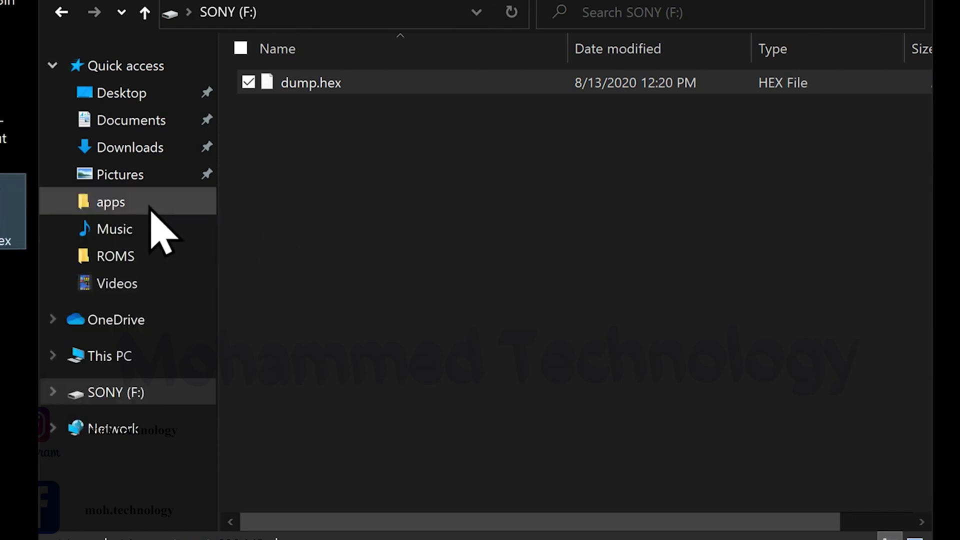
Extract the PyPS3checker standalone package zip into its default folder in Downloads, and delete the original zip.
left_click(147, 150)
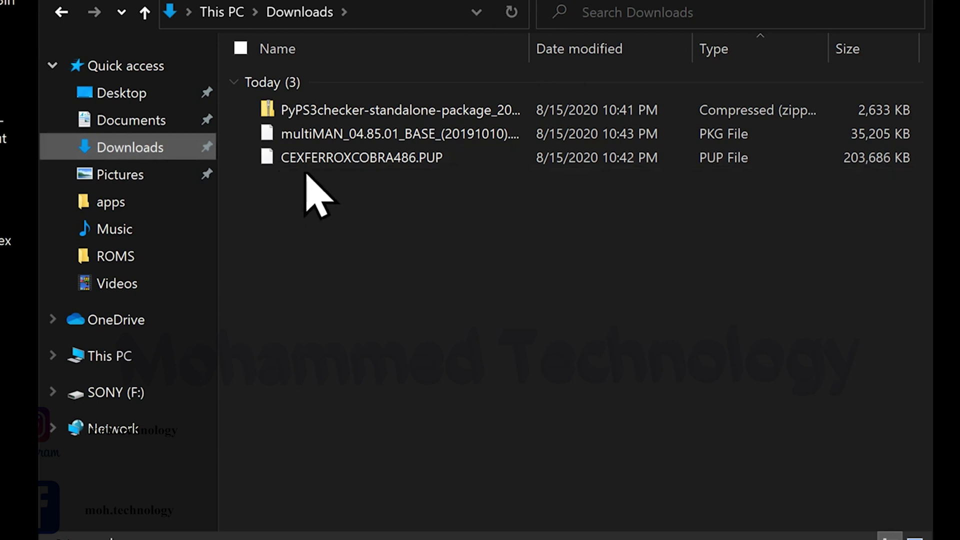
right_click(279, 111)
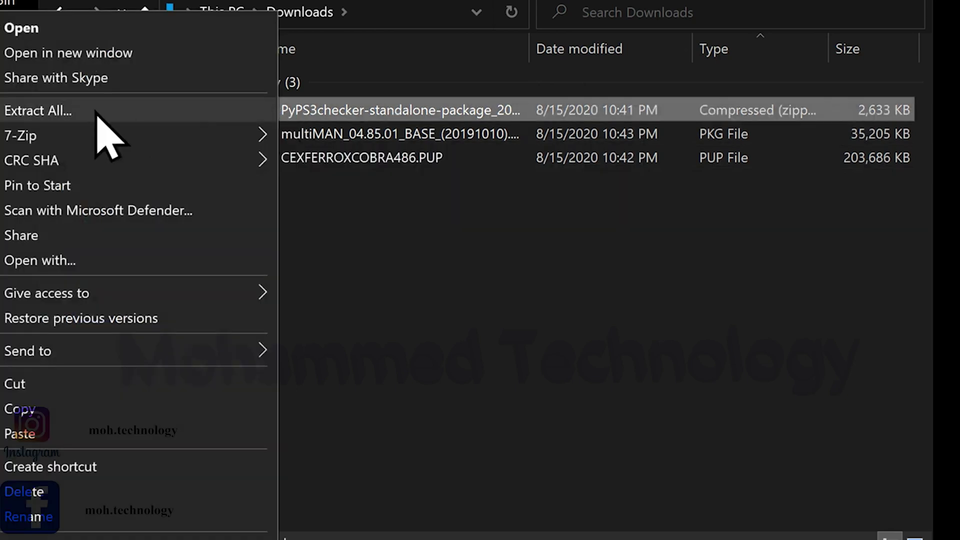
left_click(72, 111)
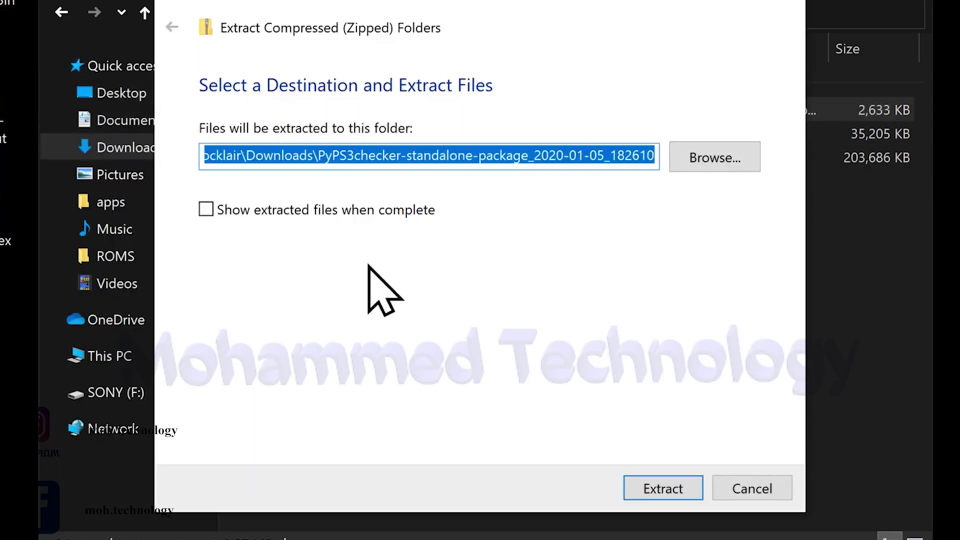
left_click(665, 488)
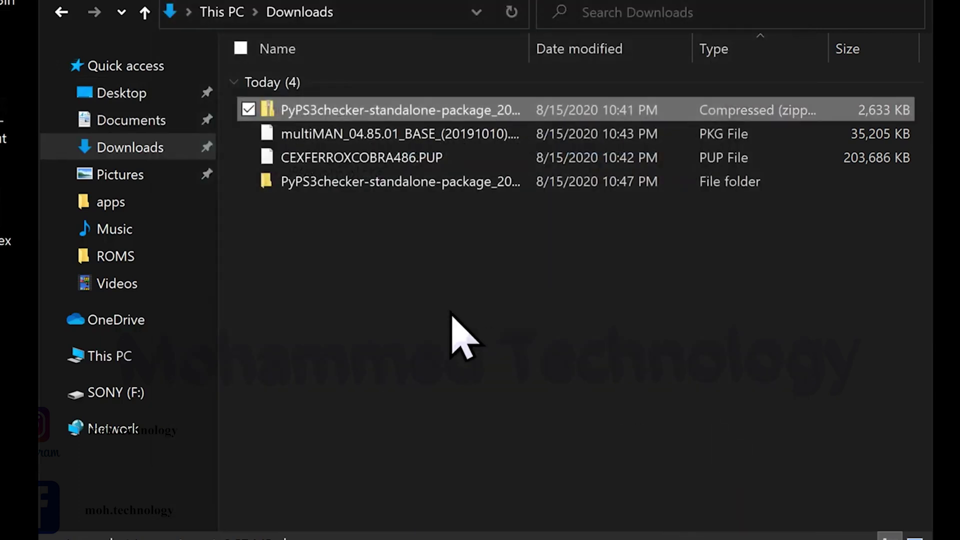
right_click(296, 111)
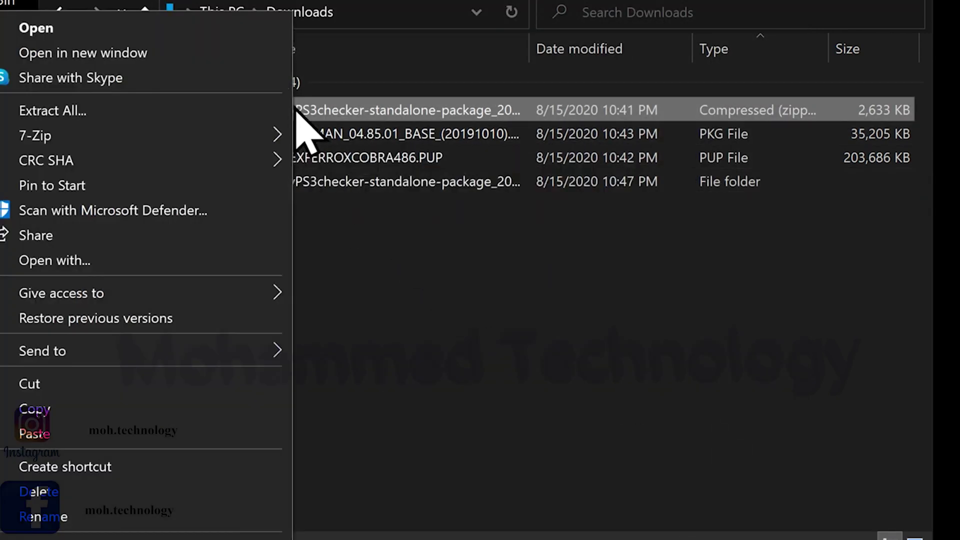
left_click(44, 492)
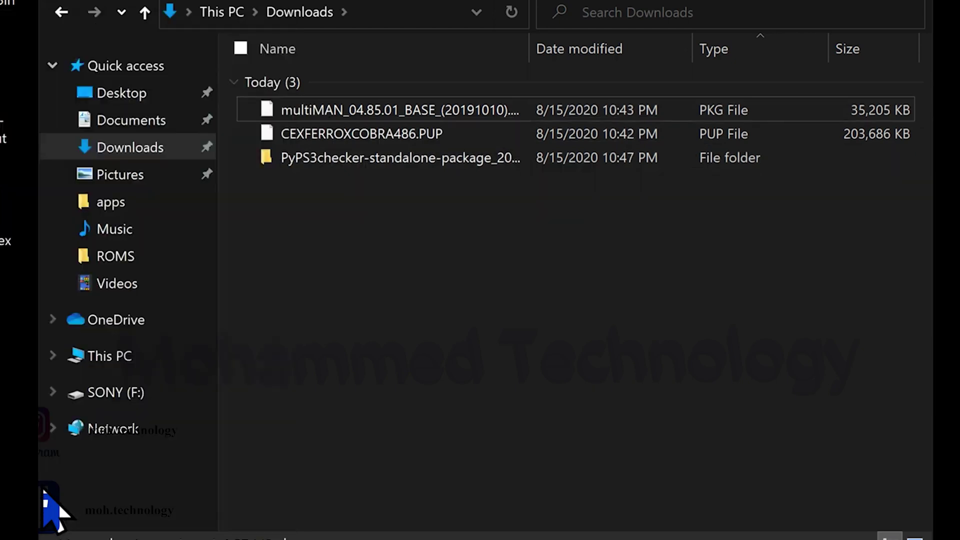
Paste the copied dump.hex into the extracted PyPS3checker standalone package folder.
double_click(300, 158)
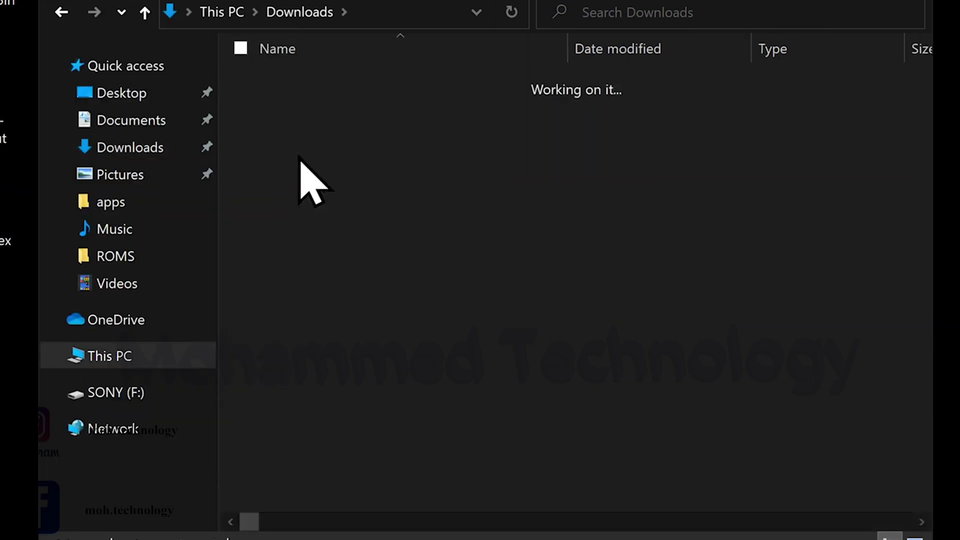
right_click(314, 259)
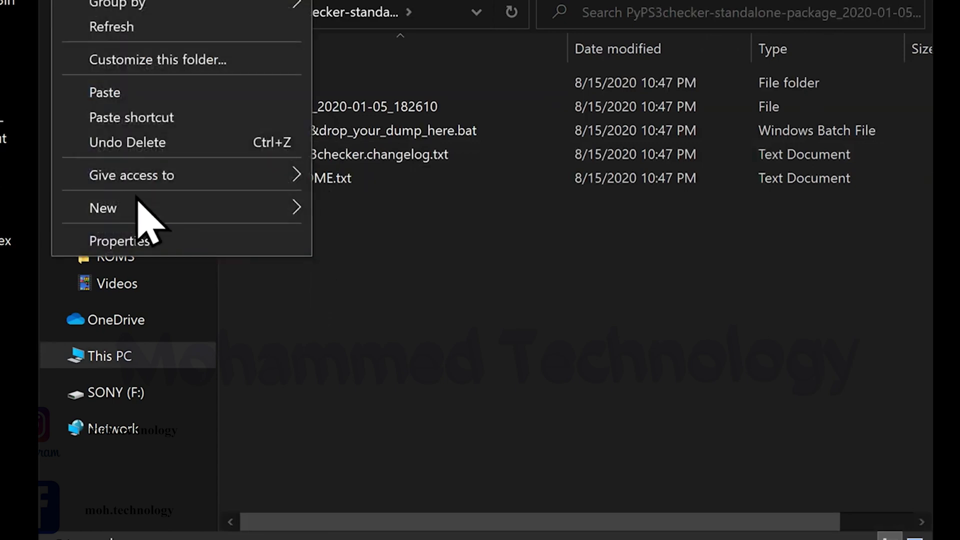
left_click(112, 93)
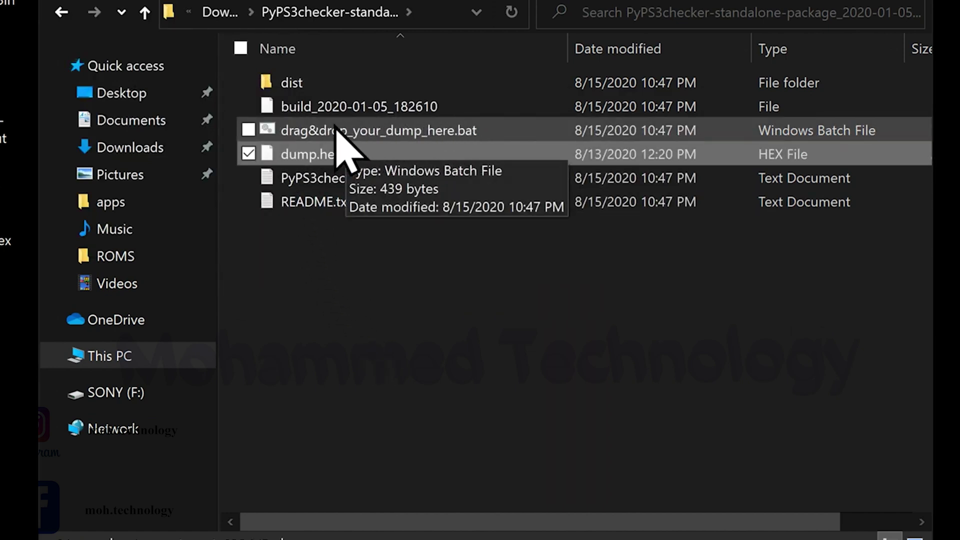
Run drag&drop_your_dump_here.bat on dump.hex, allowing it to run despite the SmartScreen block.
left_click_drag(320, 150, 313, 133)
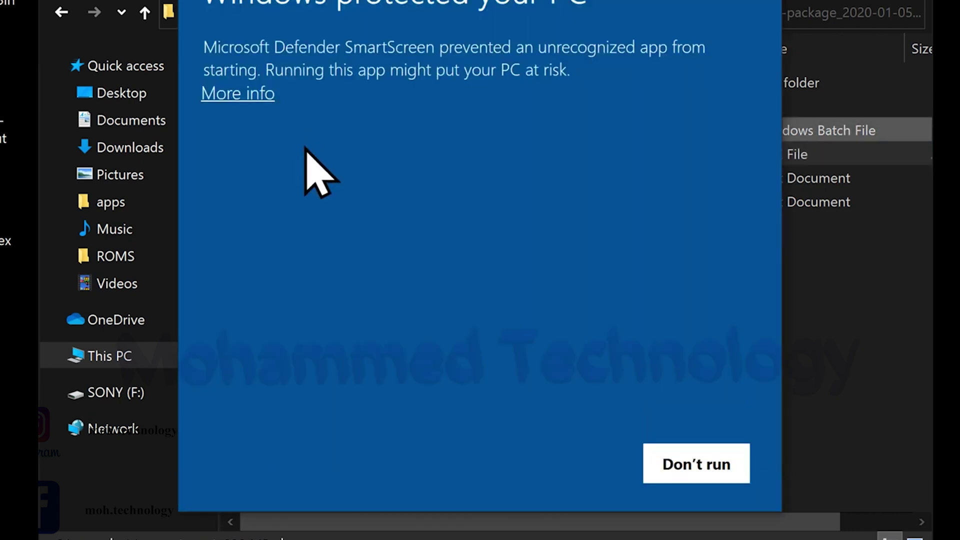
left_click(236, 94)
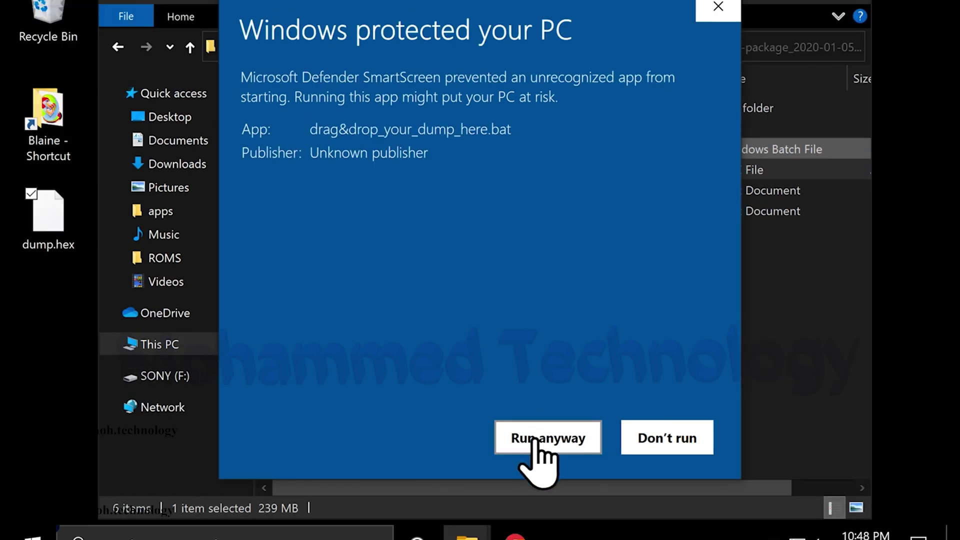
left_click(532, 440)
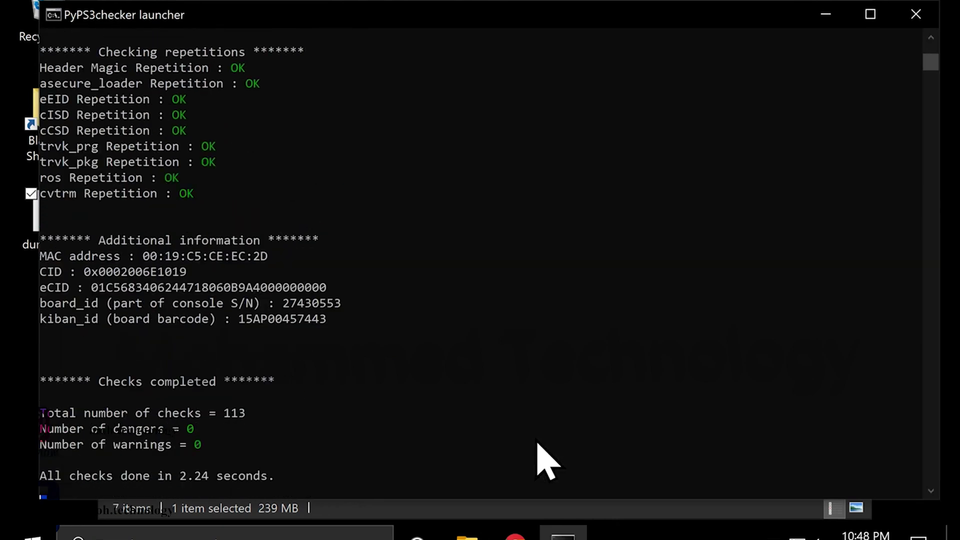
Check the number of dangers and warnings in the PyPS3checker results, then close the launcher window.
scroll(452, 304, "down", 3)
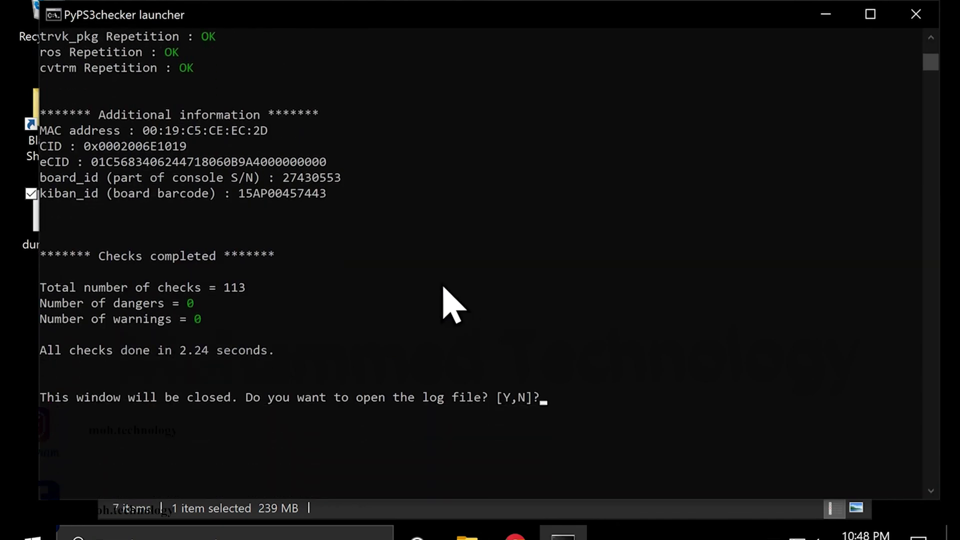
left_click_drag(205, 262, 35, 265)
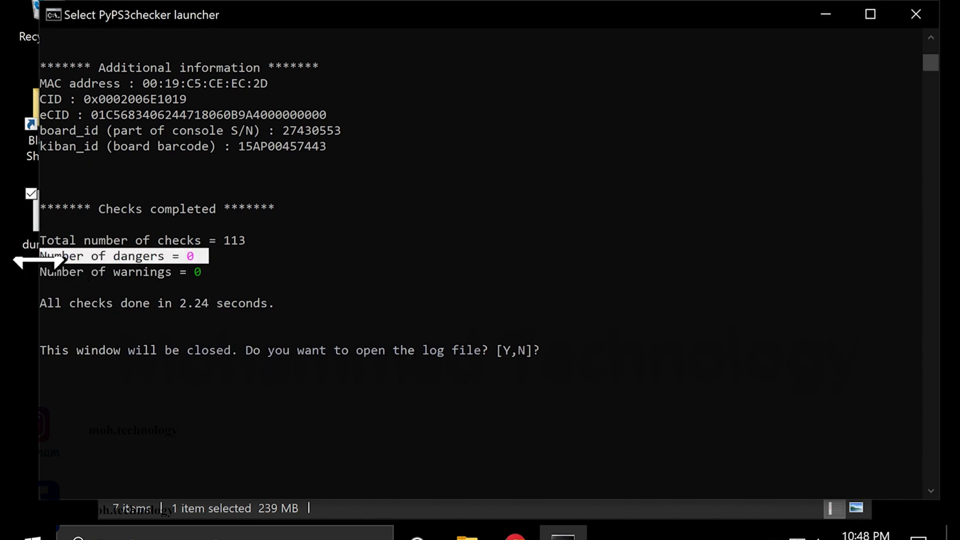
double_click(154, 273)
left_click_drag(206, 272, 42, 276)
left_click(321, 283)
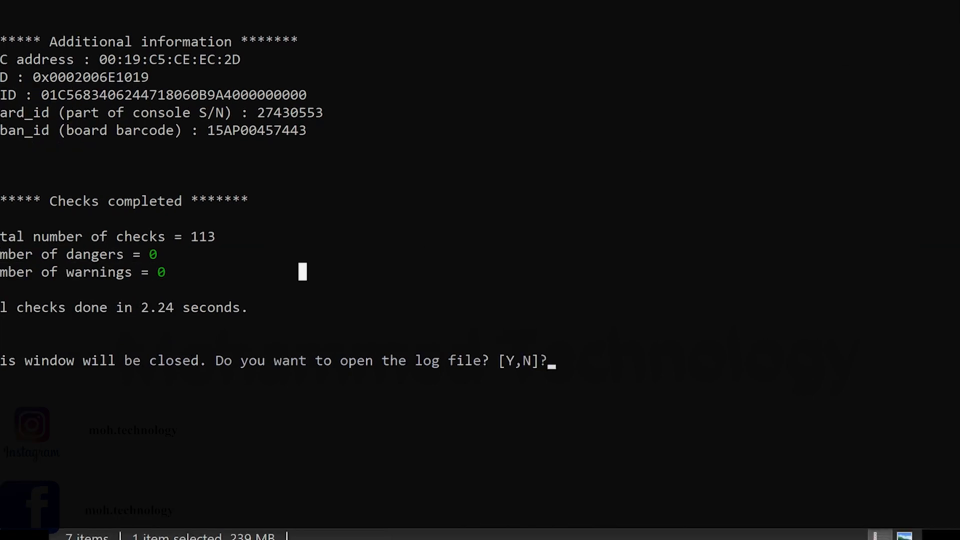
left_click(916, 14)
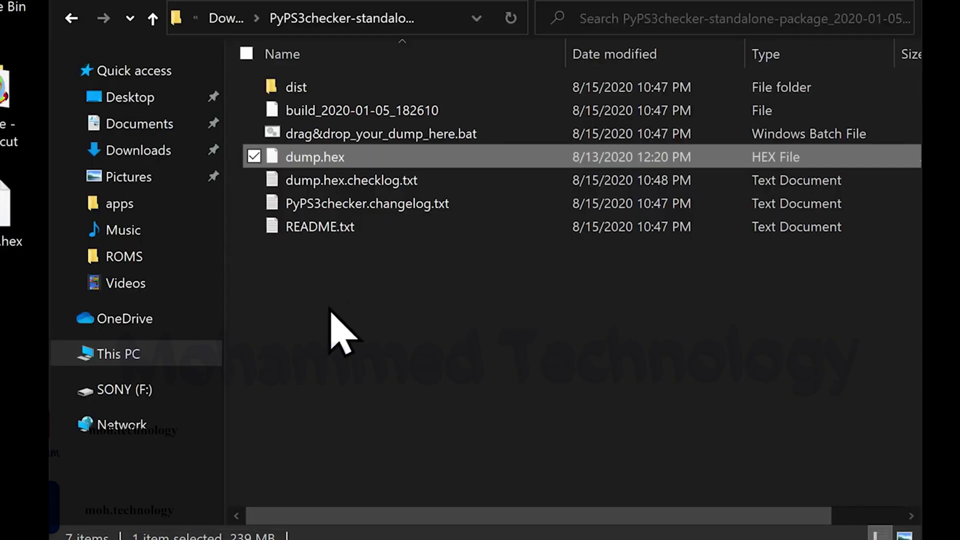
Permanently delete dump.hex from the SONY (F:) drive.
left_click(145, 153)
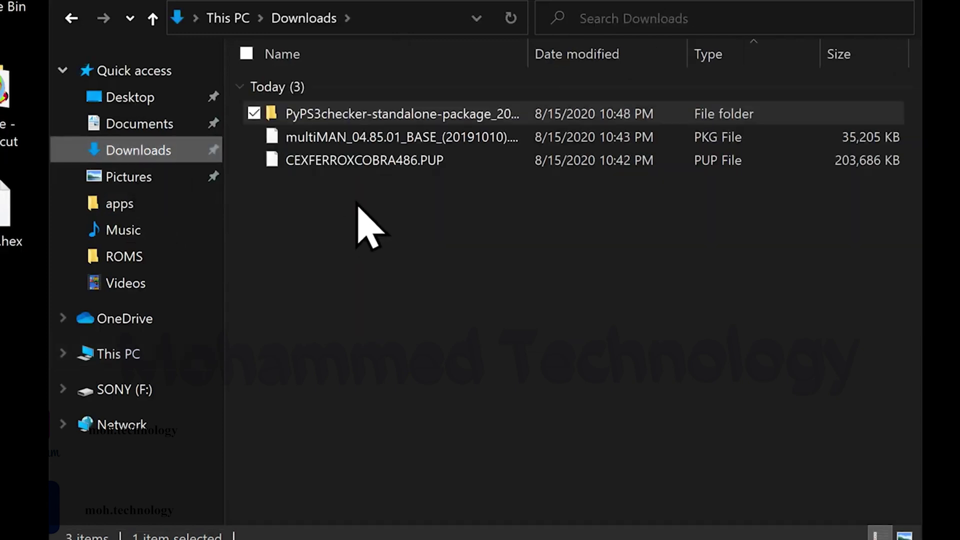
left_click(120, 354)
left_click(118, 392)
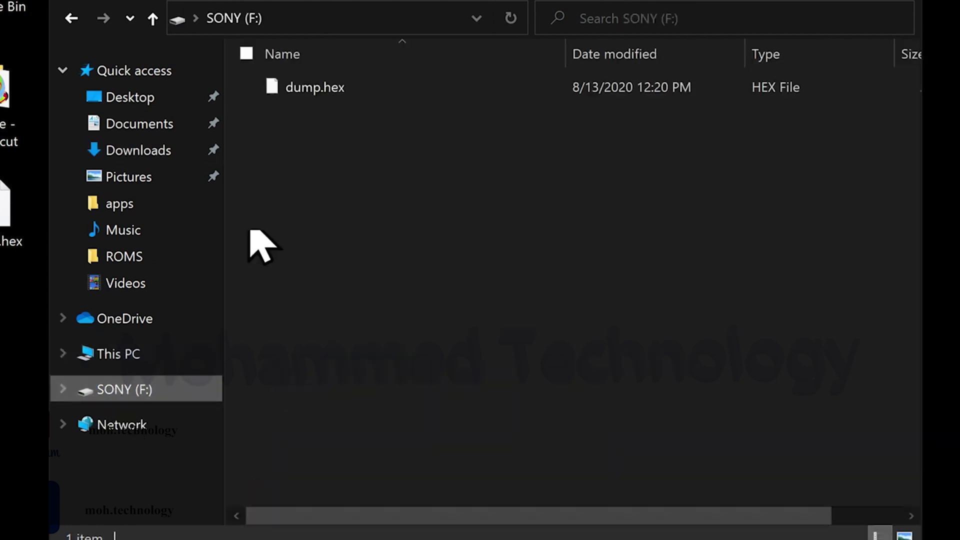
left_click(304, 89)
right_click(303, 90)
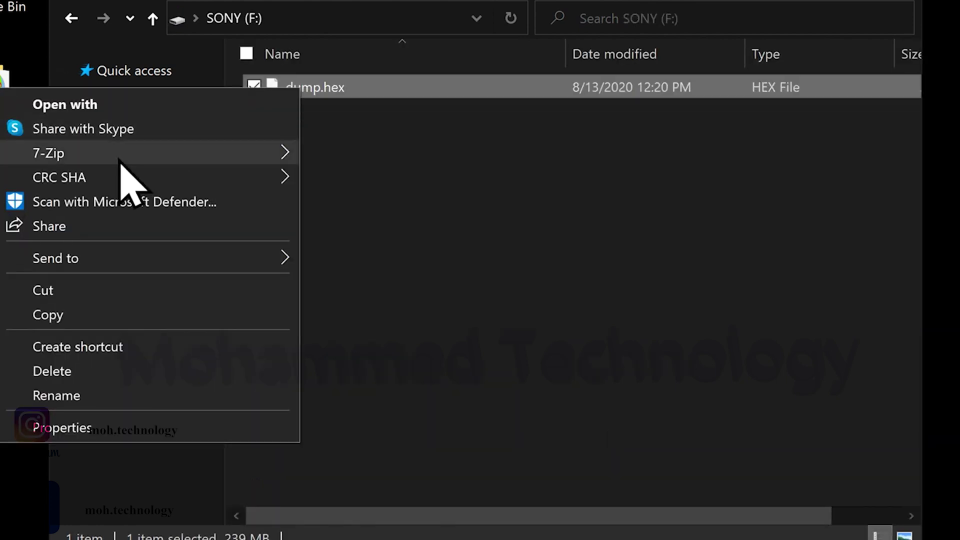
left_click(61, 369)
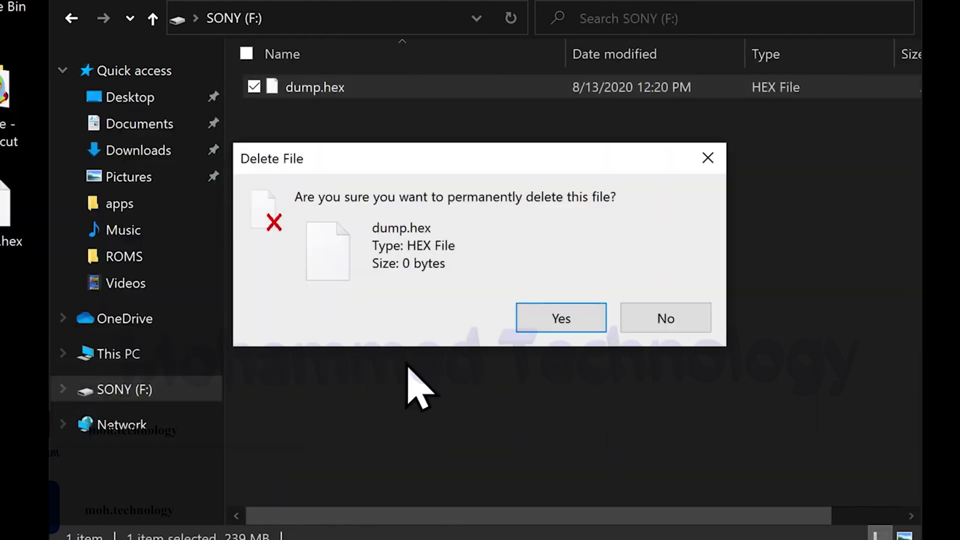
left_click(557, 320)
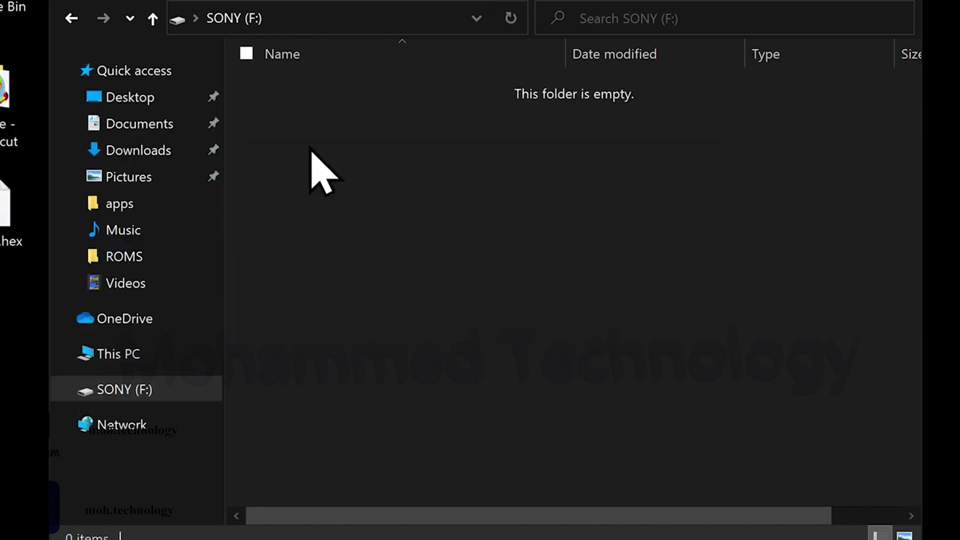
Create a folder named PS3 in the root of the SONY (F:) drive.
right_click(307, 129)
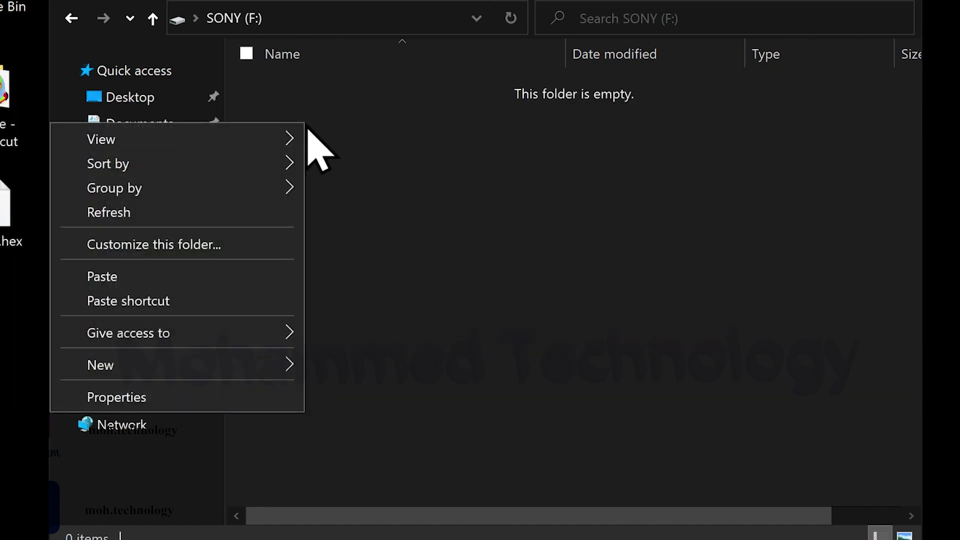
mouse_move(137, 369)
left_click(353, 365)
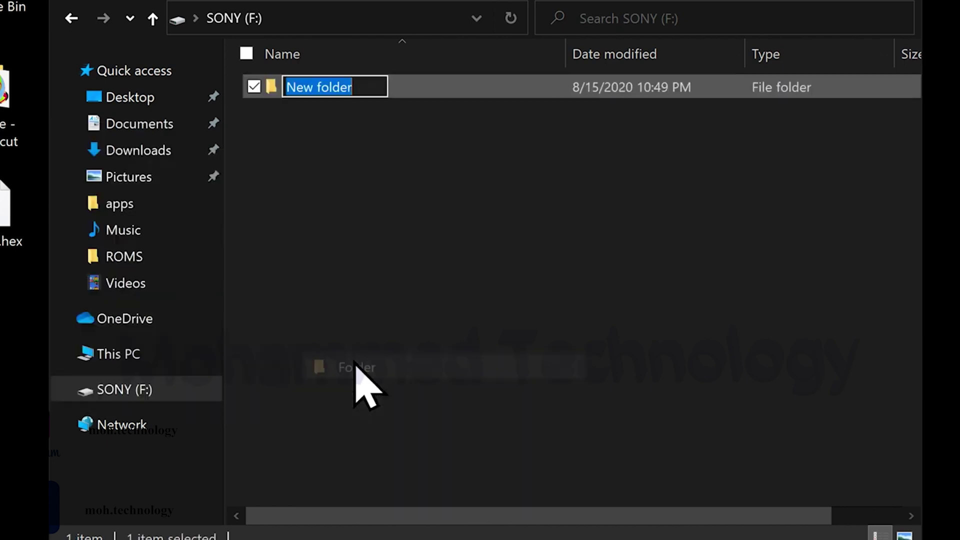
type("PS3")
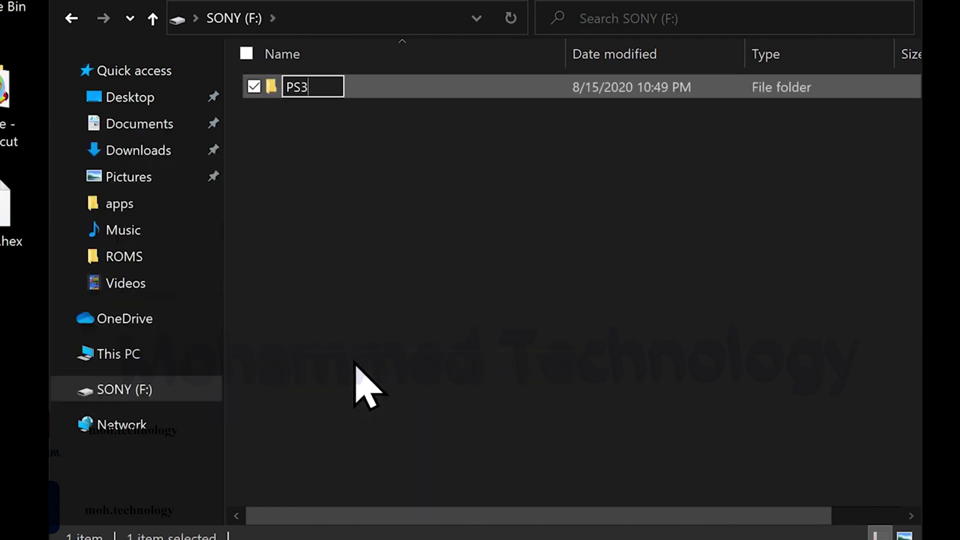
key("Return")
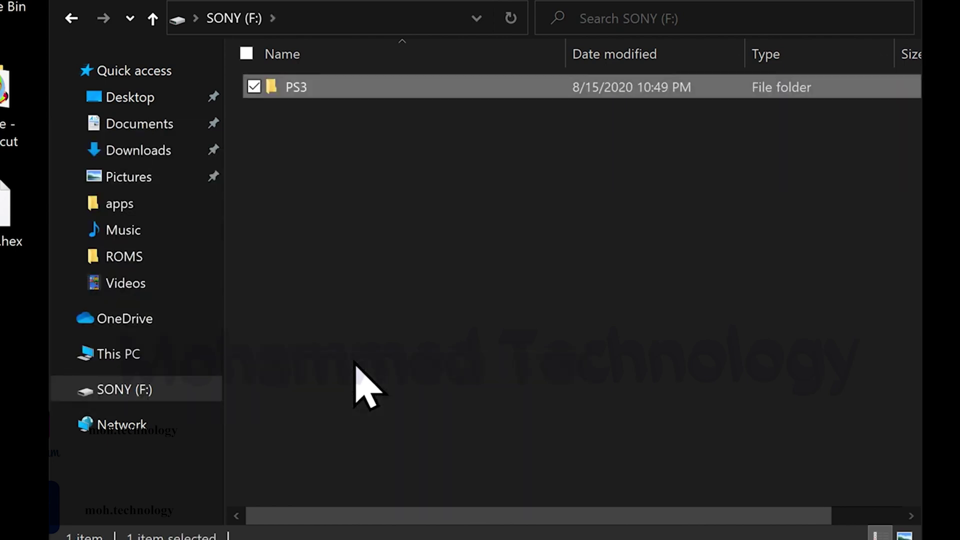
Create a subfolder named UPDATE inside the PS3 folder.
double_click(299, 88)
right_click(323, 190)
mouse_move(120, 431)
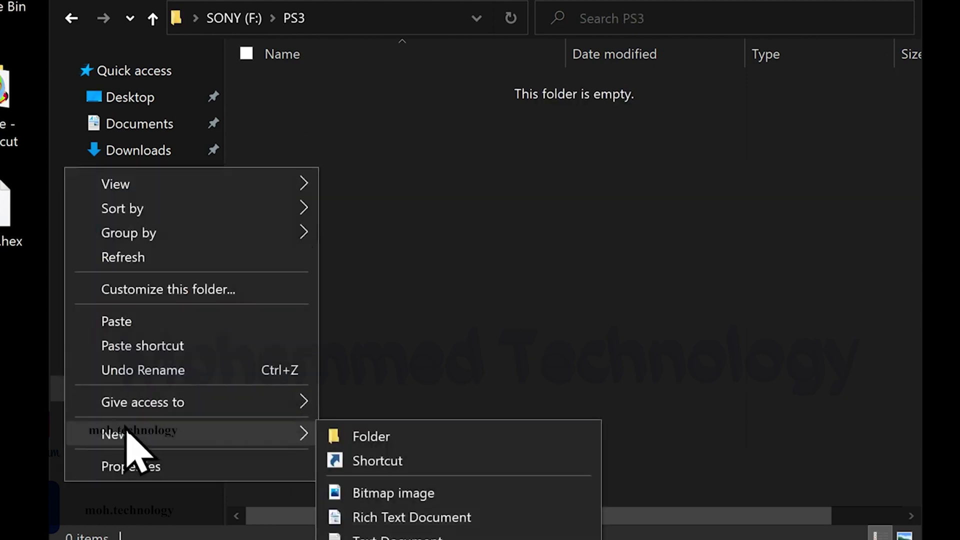
mouse_move(297, 423)
mouse_move(300, 439)
left_click(350, 434)
type("UPDATE")
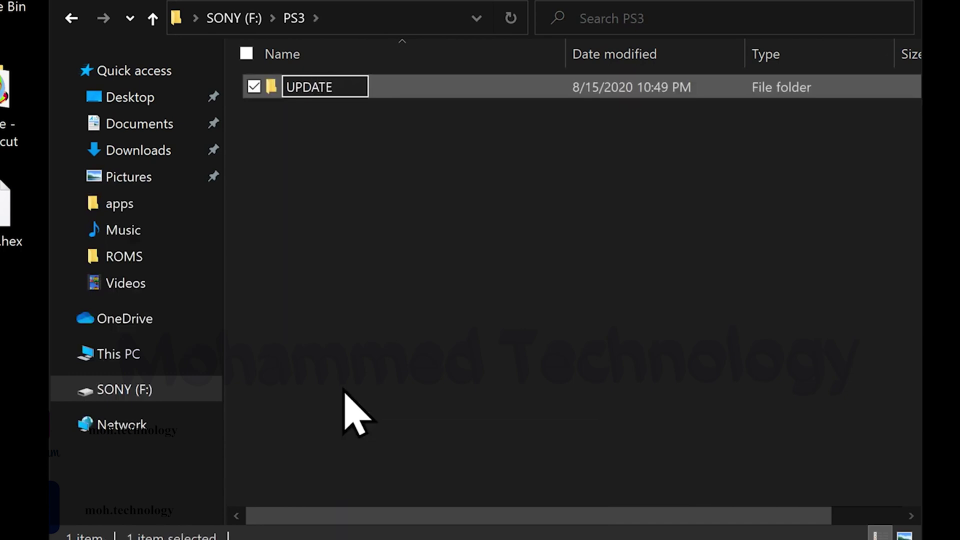
key("Return")
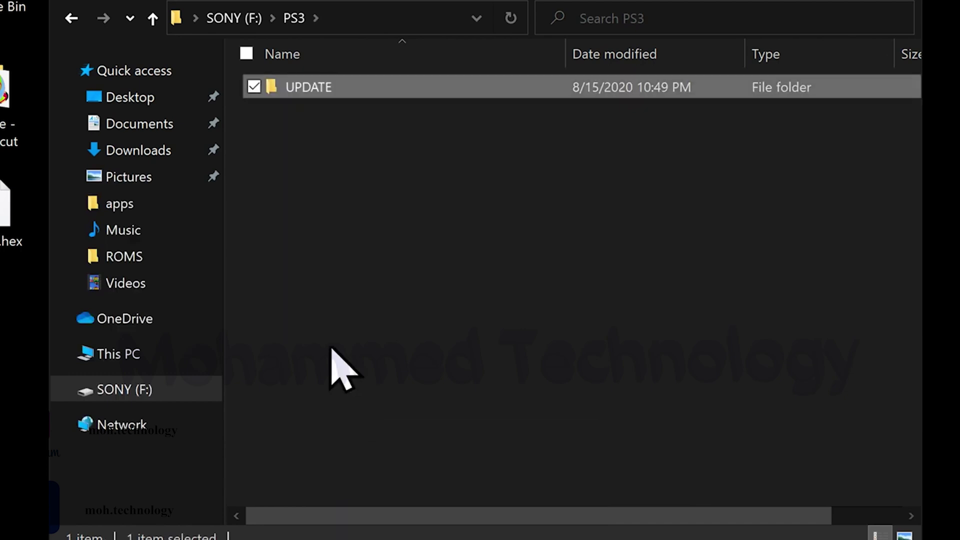
Copy the multiMAN_04.85.01_BASE package file from Downloads to the root of the SONY (F:) drive.
left_click(135, 150)
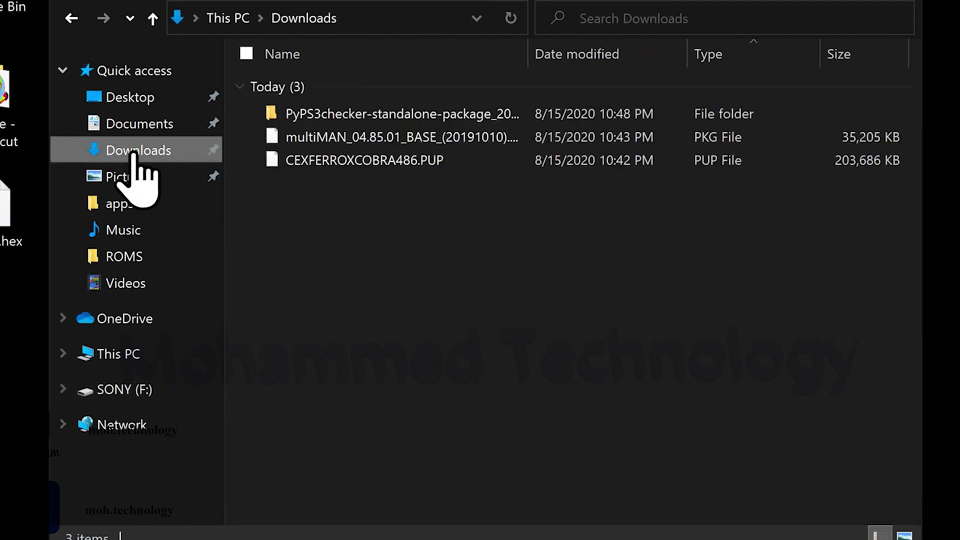
right_click(317, 131)
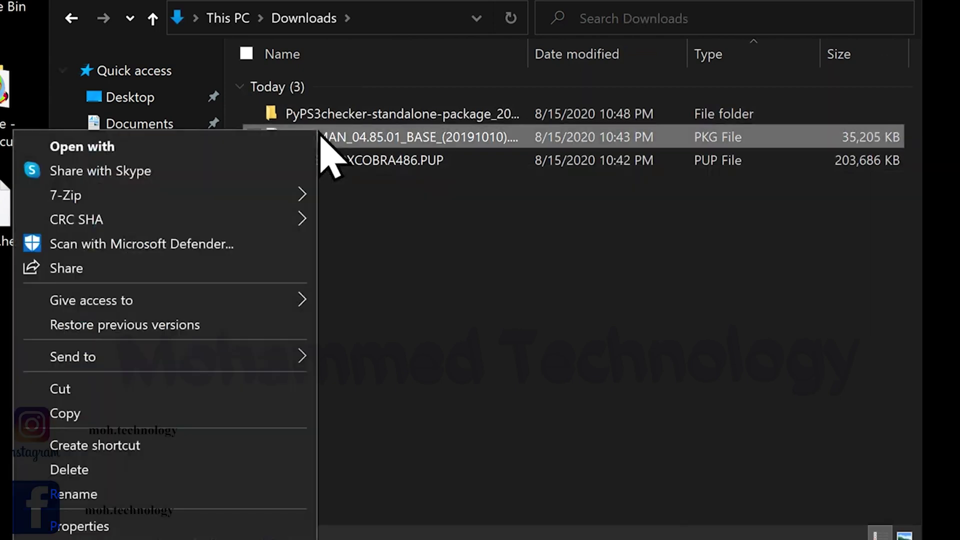
left_click(75, 413)
left_click(109, 389)
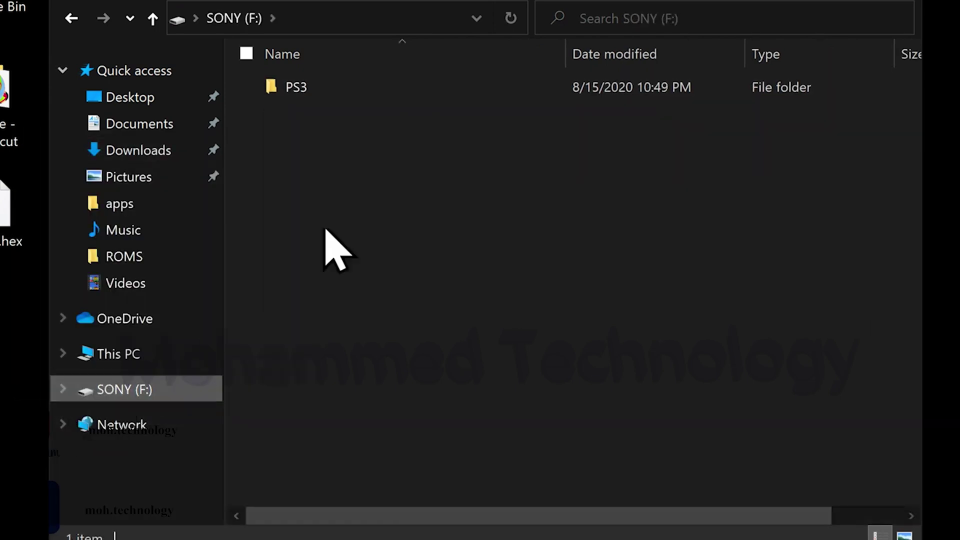
right_click(349, 192)
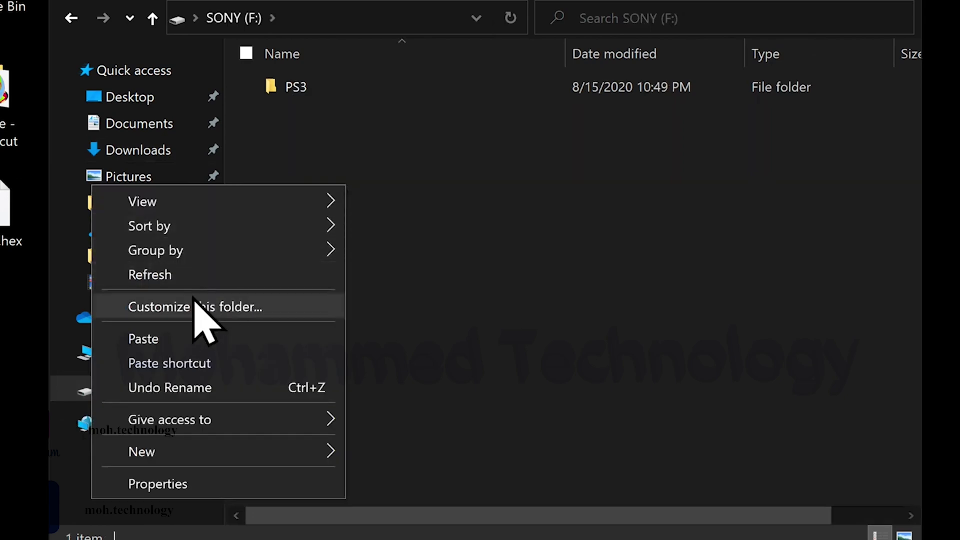
left_click(154, 341)
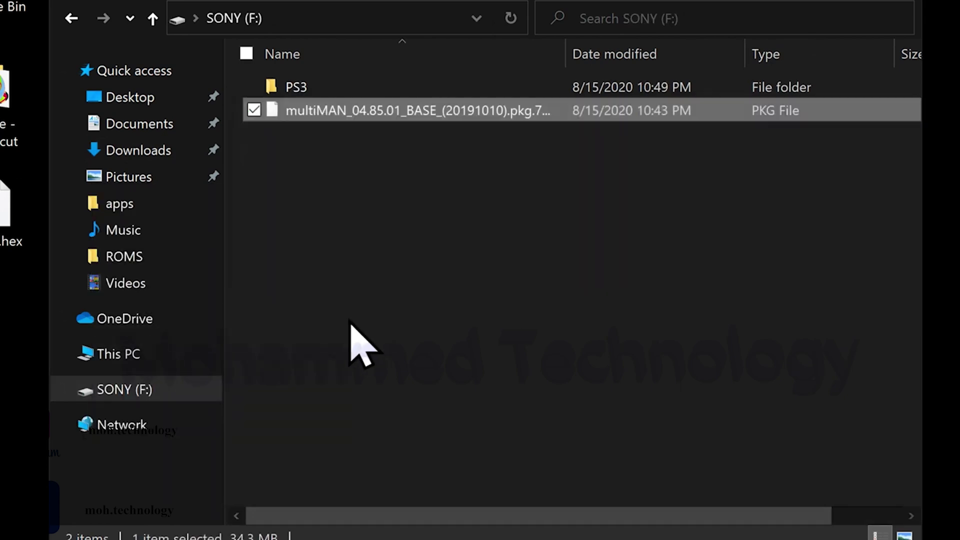
Copy CEXFERROXCOBRA486.PUP from Downloads into the PS3\UPDATE folder on the SONY (F:) drive.
left_click(168, 150)
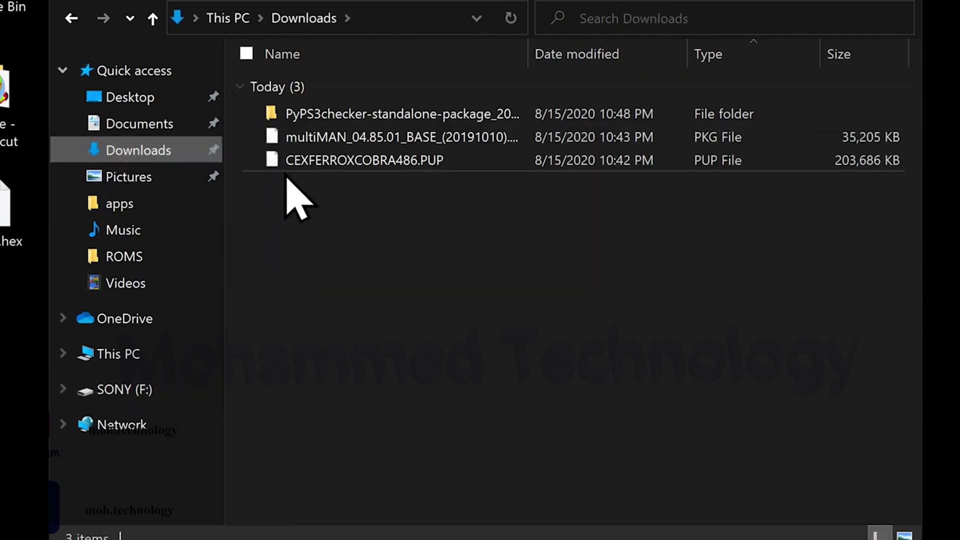
right_click(303, 161)
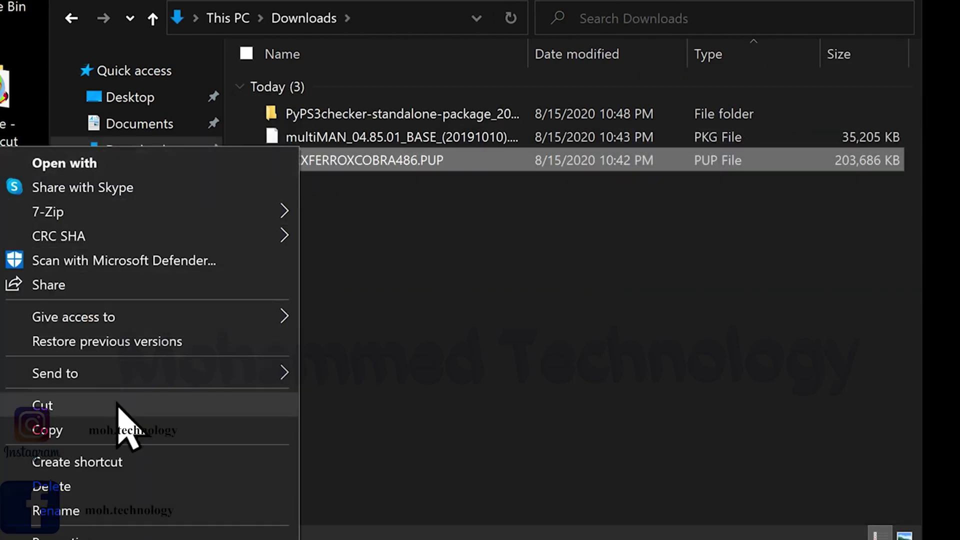
left_click(199, 429)
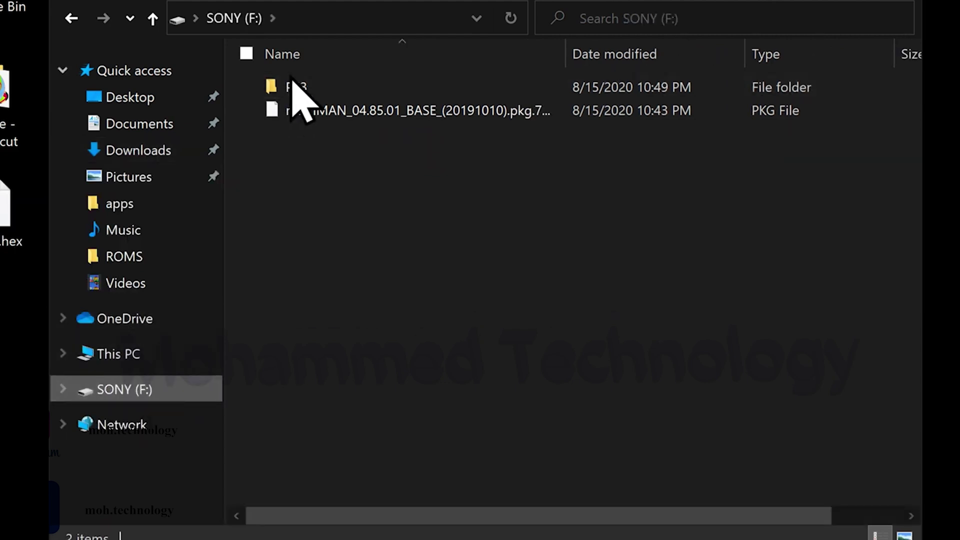
double_click(294, 87)
double_click(318, 89)
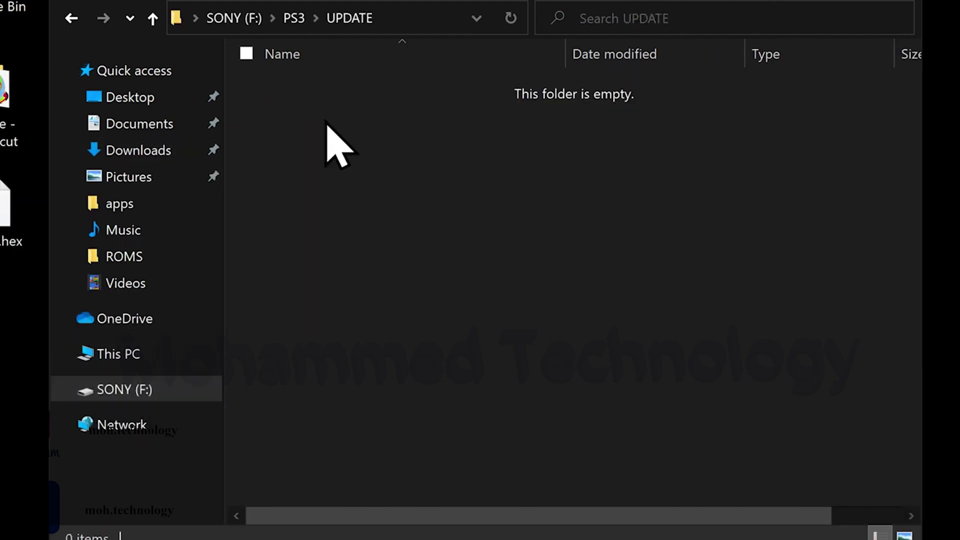
right_click(328, 142)
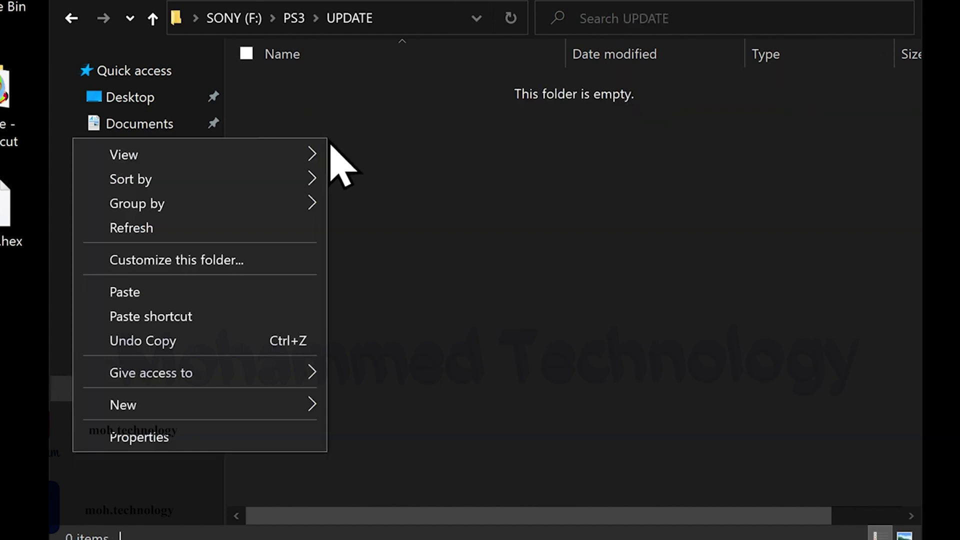
left_click(139, 291)
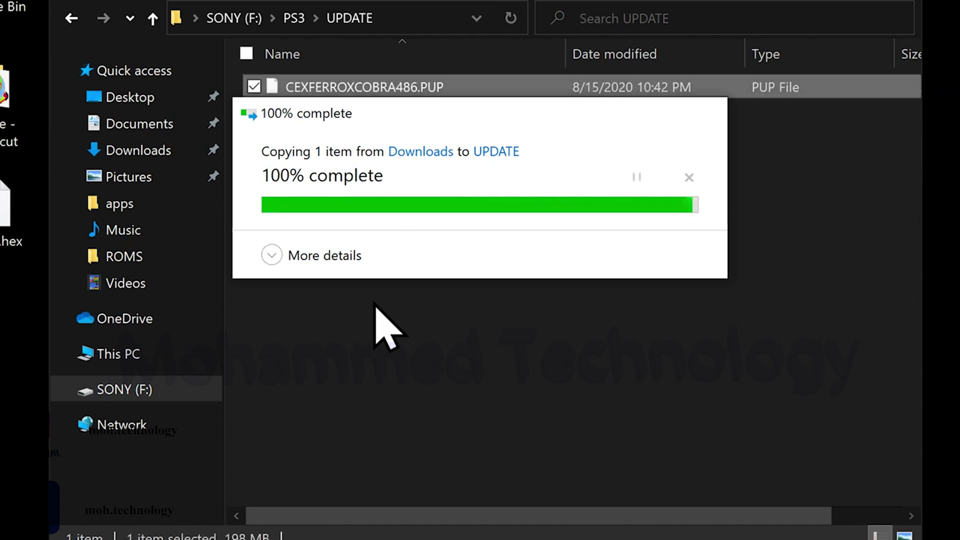
left_click(375, 304)
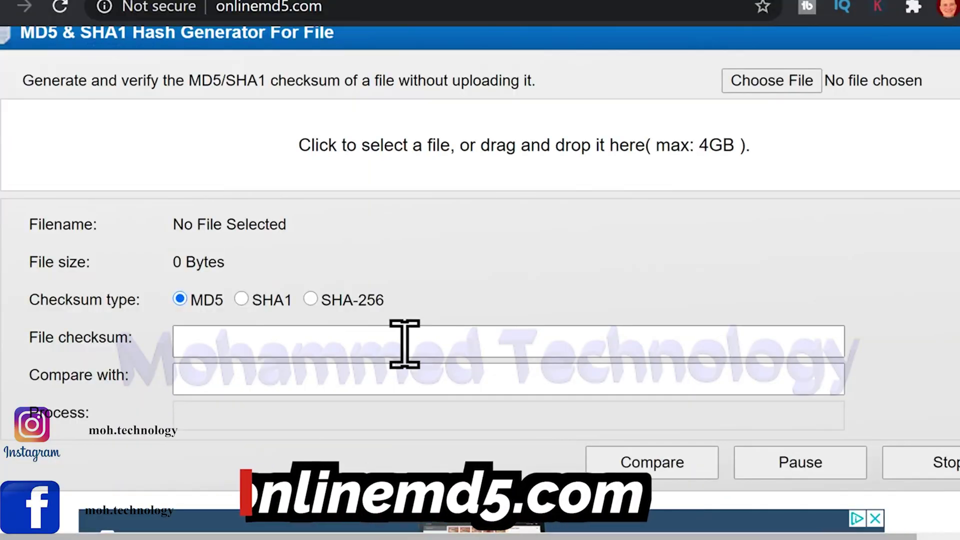
On onlinemd5.com in the browser, generate the MD5 checksum of CEXFERROXCOBRA486.PUP from PS3\UPDATE on the SONY (F:) drive.
scroll(360, 236, "up", 4)
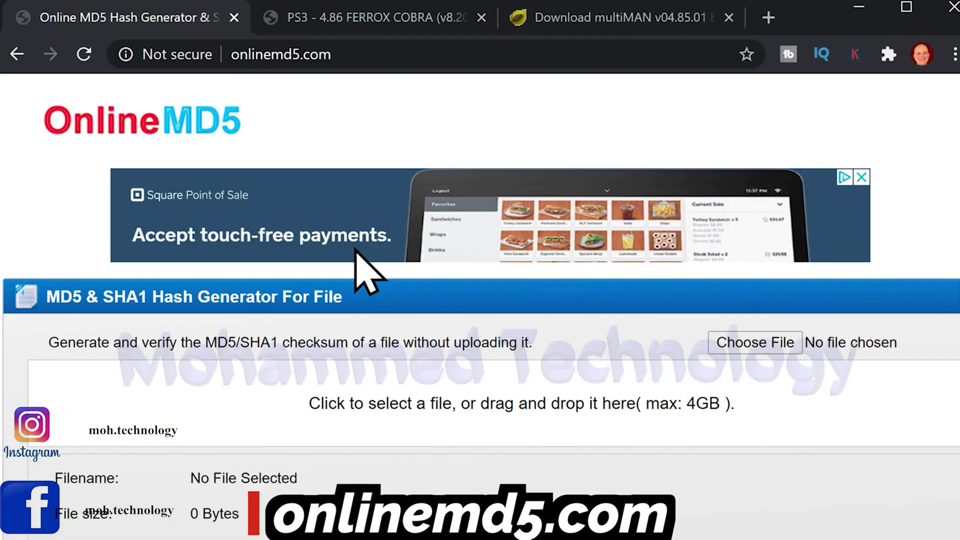
scroll(356, 250, "down", 4)
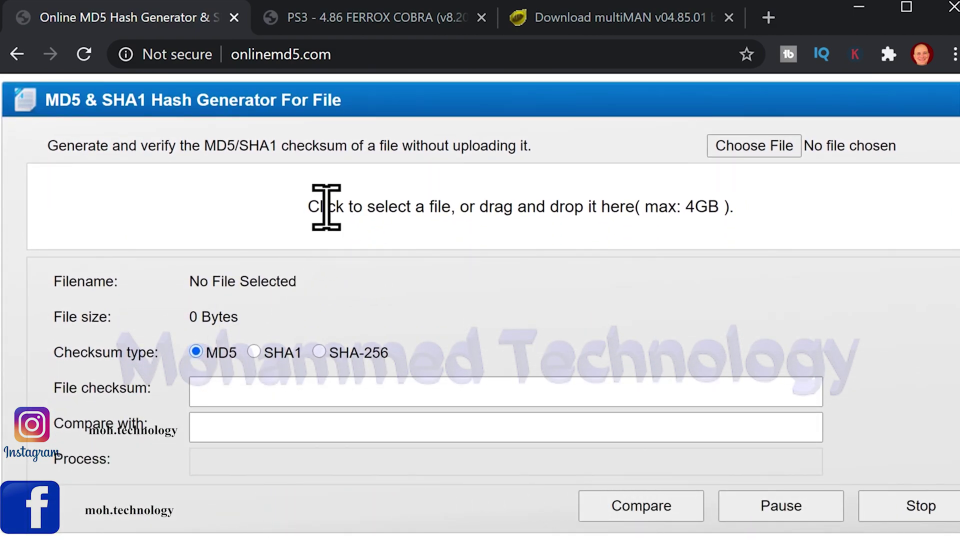
left_click(336, 232)
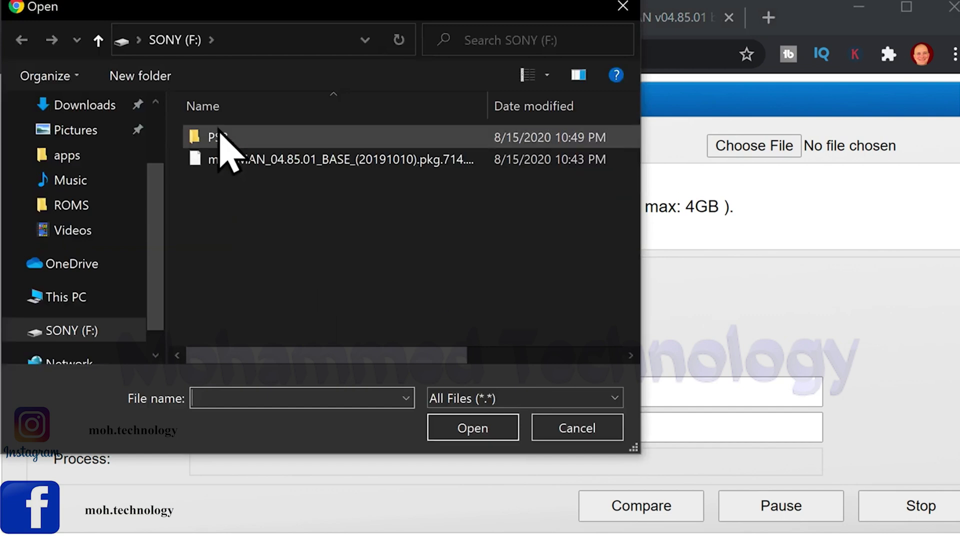
double_click(220, 136)
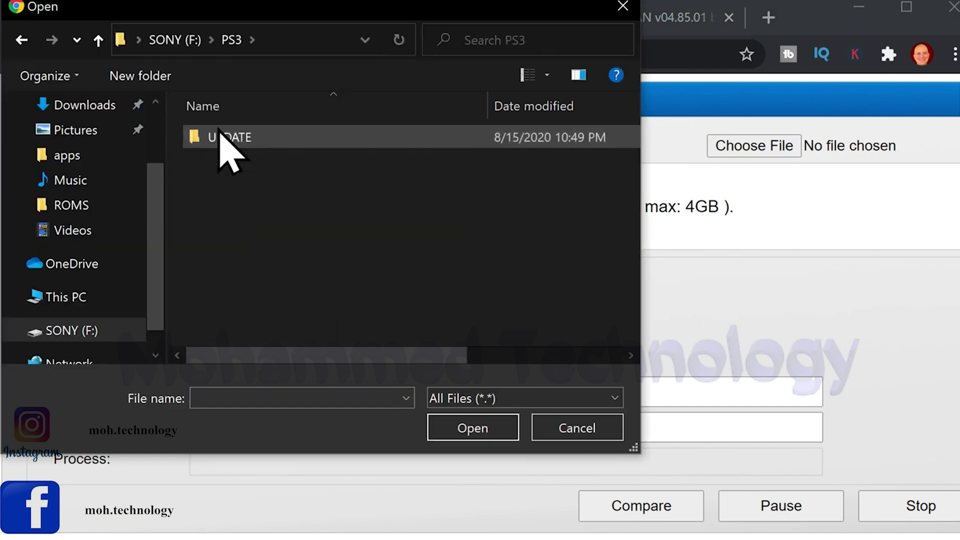
double_click(220, 136)
double_click(220, 136)
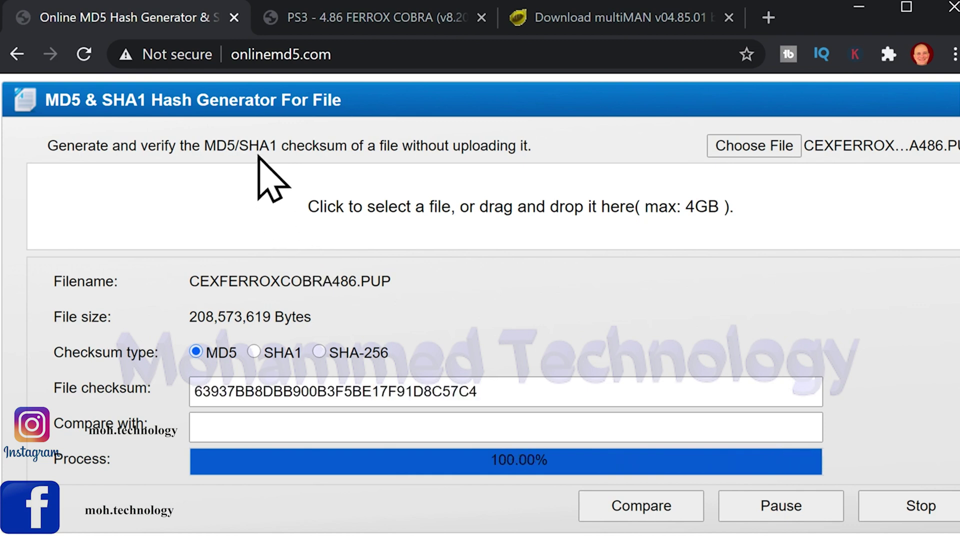
Copy the published MD5 hash for 4.86 FERROX COBRA from the psx-place.com thread.
left_click(298, 21)
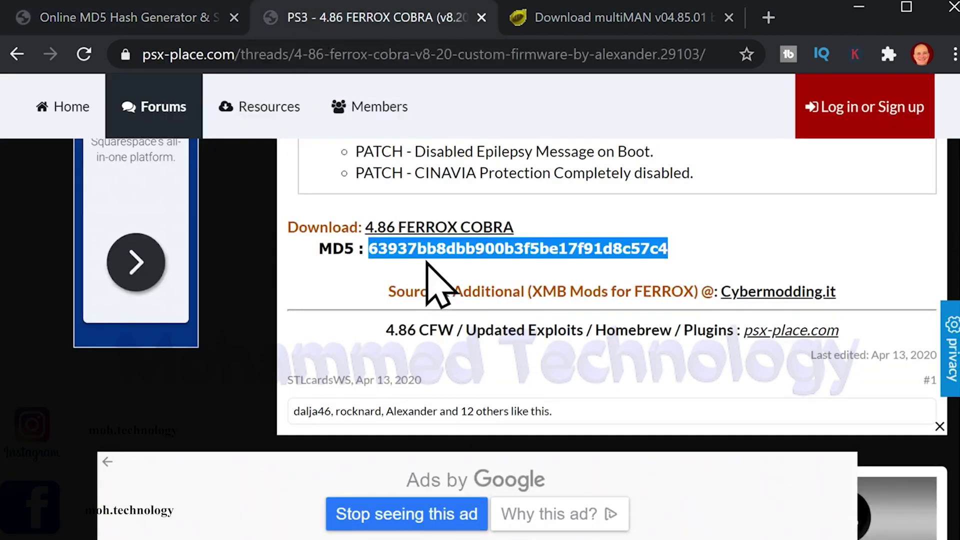
left_click(396, 244)
double_click(396, 244)
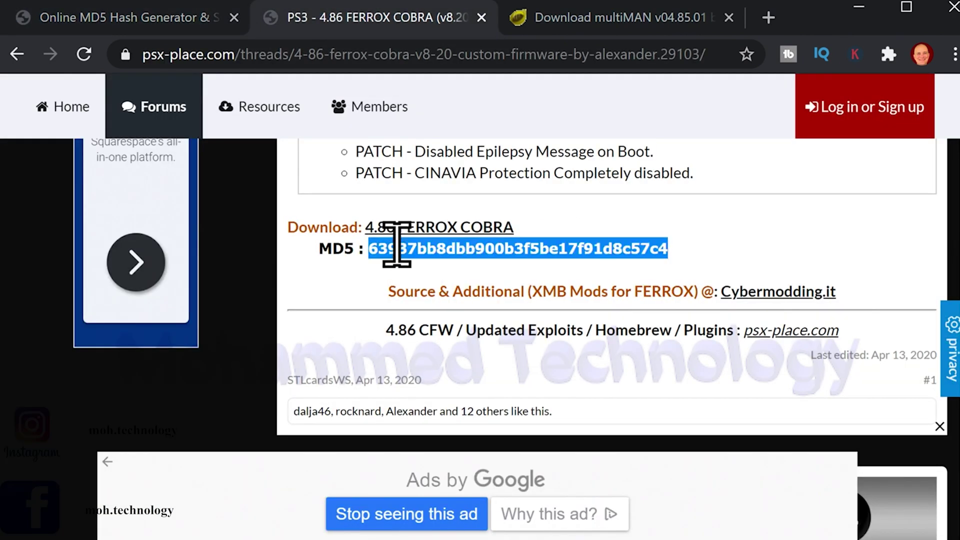
right_click(396, 245)
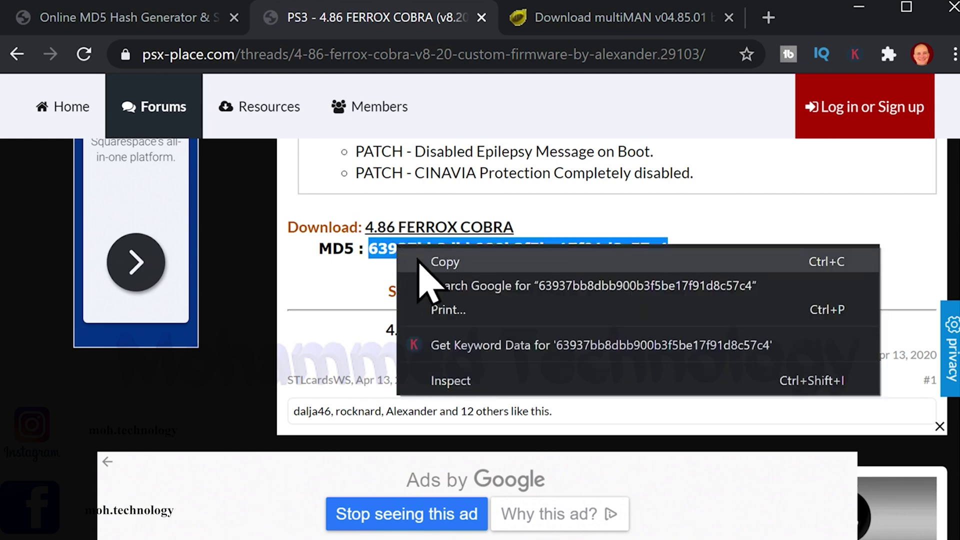
left_click(423, 262)
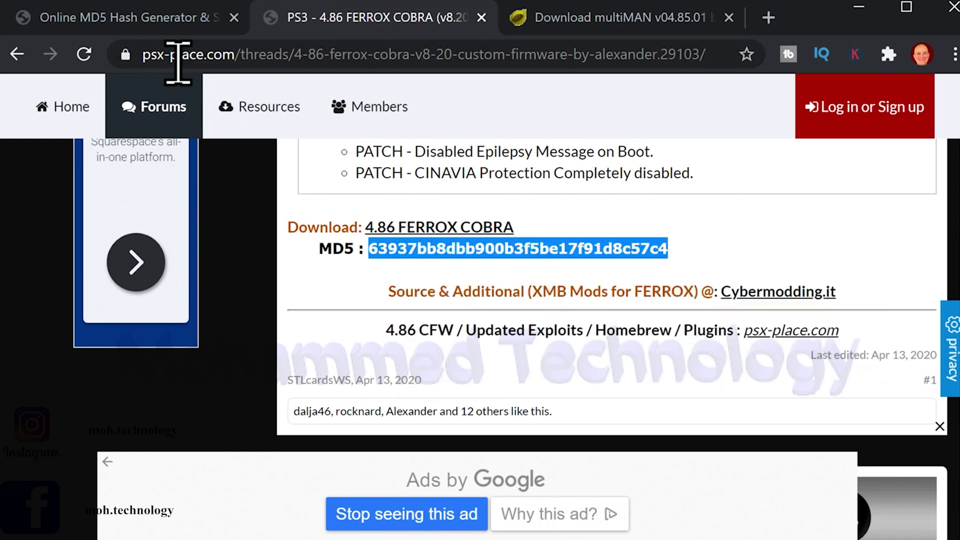
Compare the copied MD5 hash with the generated file checksum on onlinemd5.com.
left_click(145, 18)
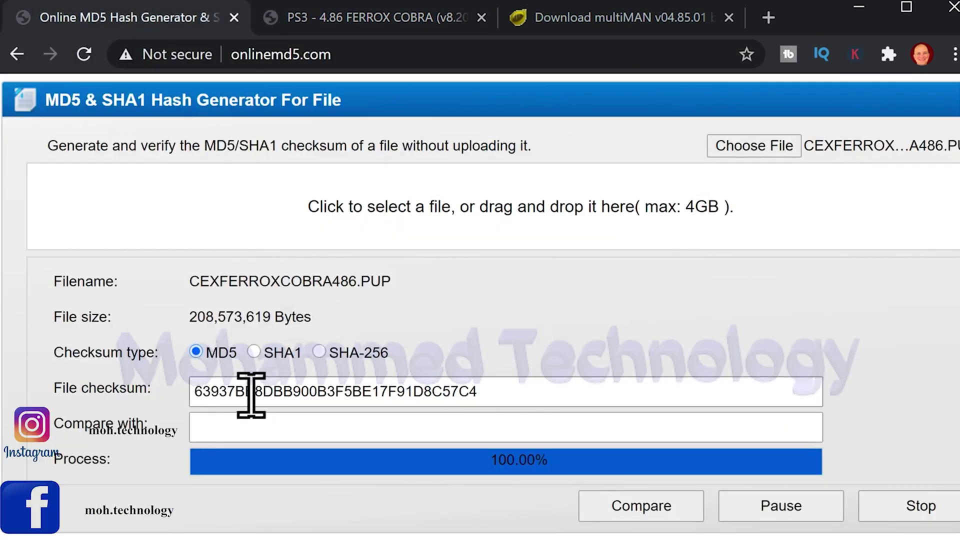
left_click(231, 424)
right_click(235, 425)
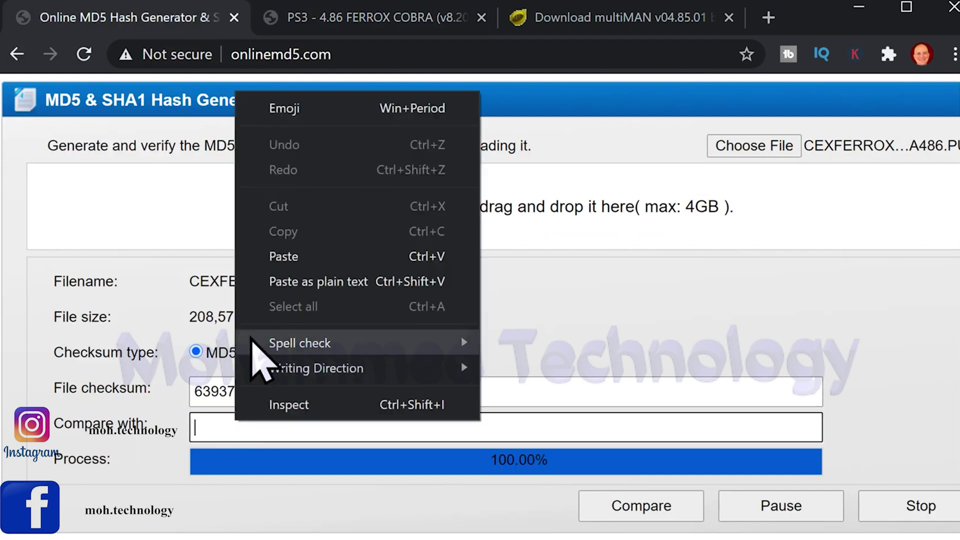
left_click(273, 255)
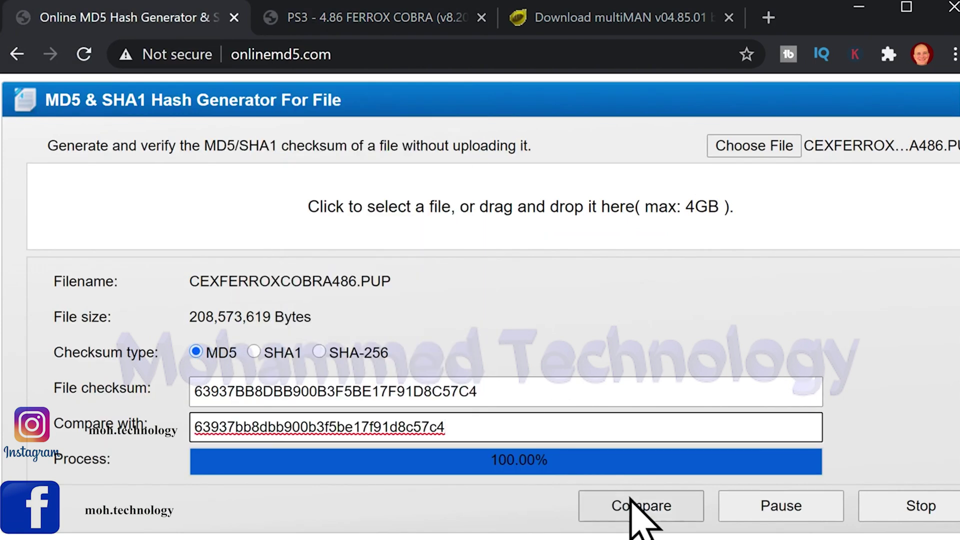
left_click(645, 507)
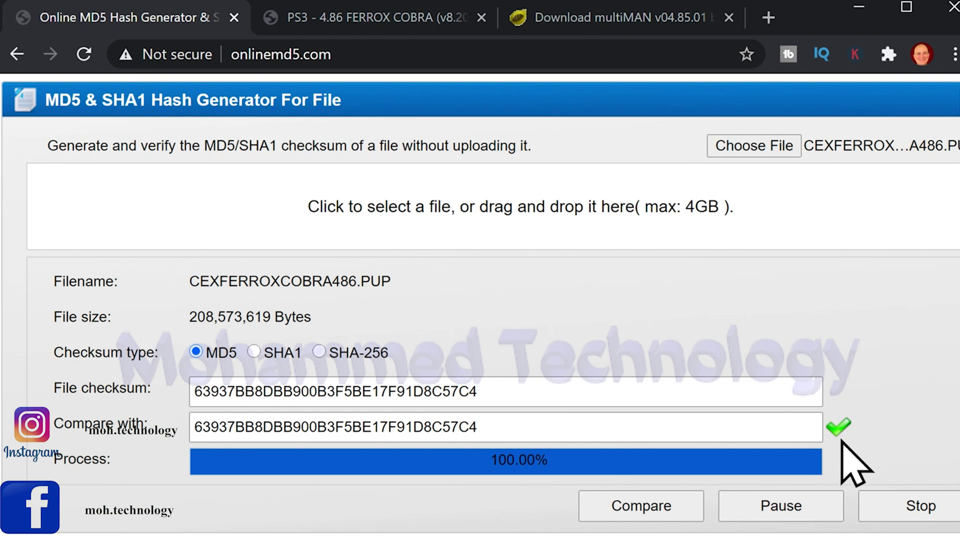
Return to the UPDATE folder in File Explorer and rename CEXFERROXCOBRA486.PUP as PS3UPDAT.PUP.
left_click(859, 7)
left_click(365, 131)
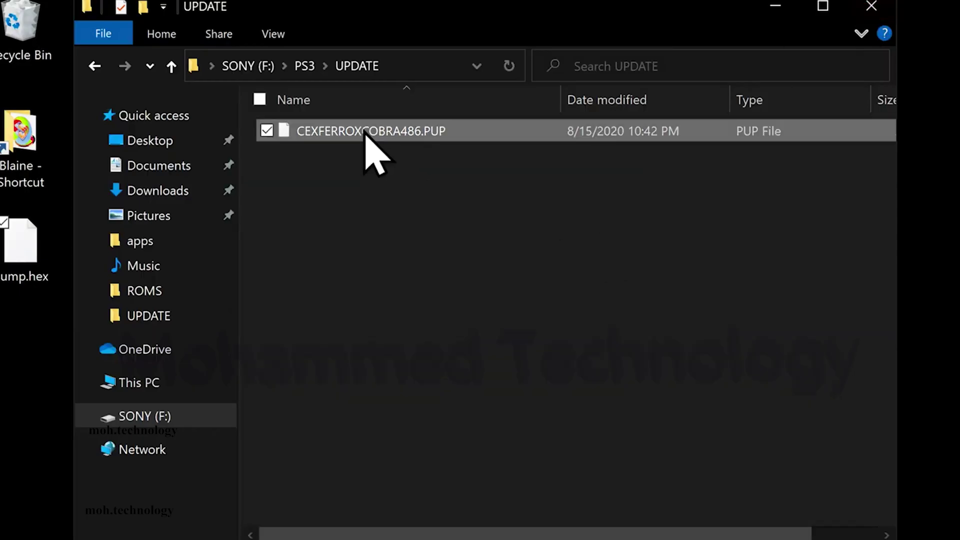
left_click(333, 131)
type("PS3UPDAT.PUP")
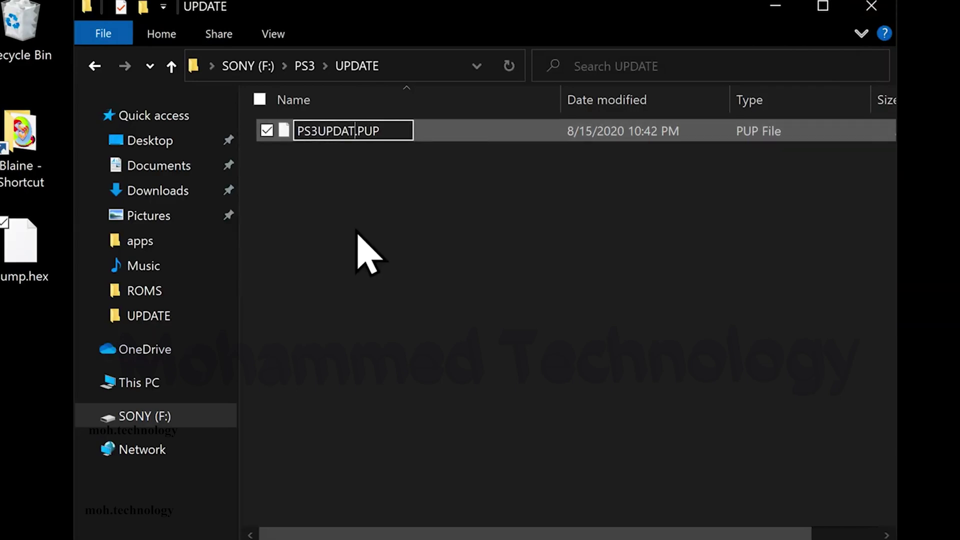
key("Return")
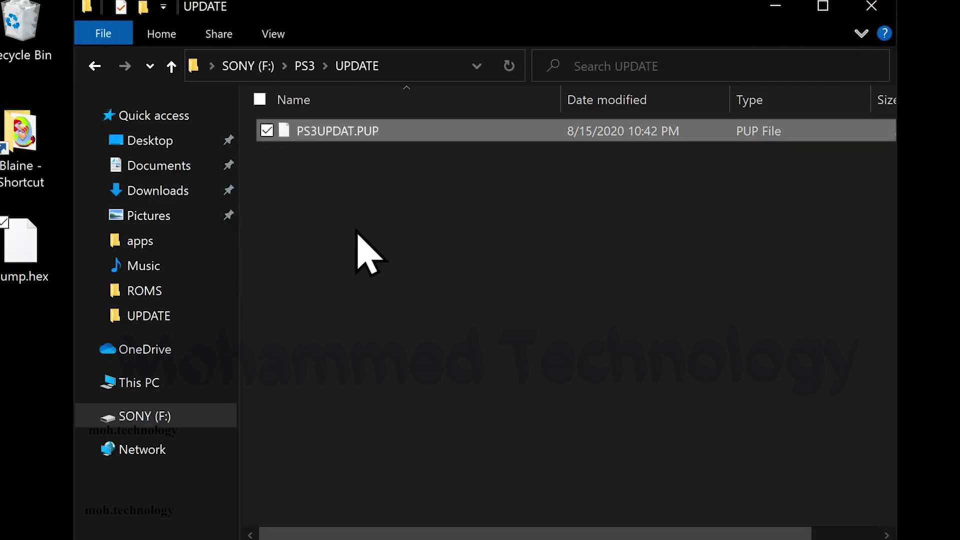
Close the UPDATE folder window and safely eject the USB drive from the computer.
left_click(335, 190)
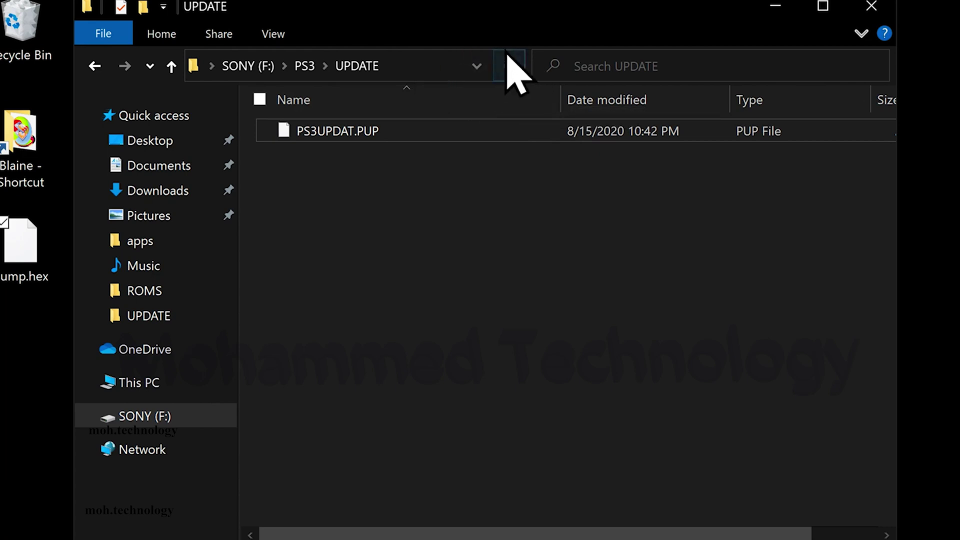
left_click(871, 7)
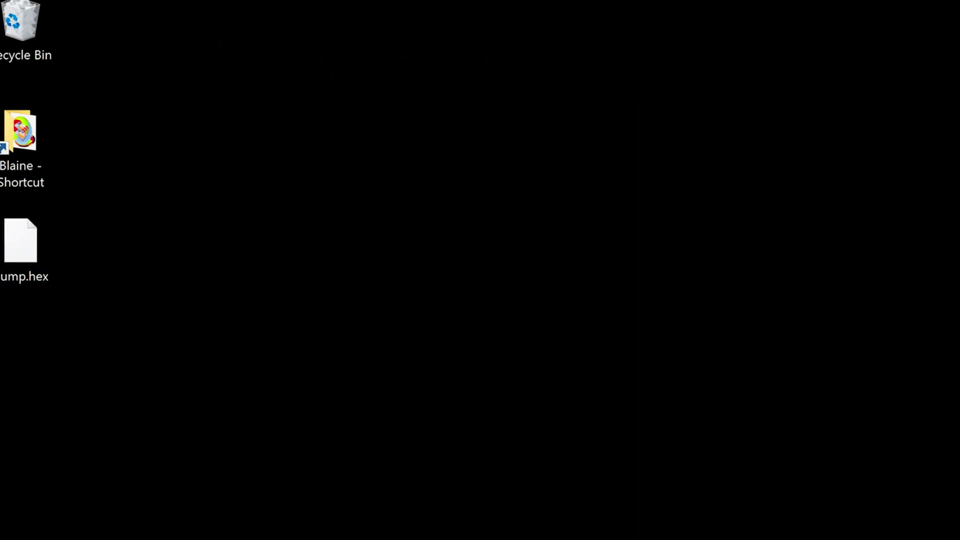
right_click(809, 513)
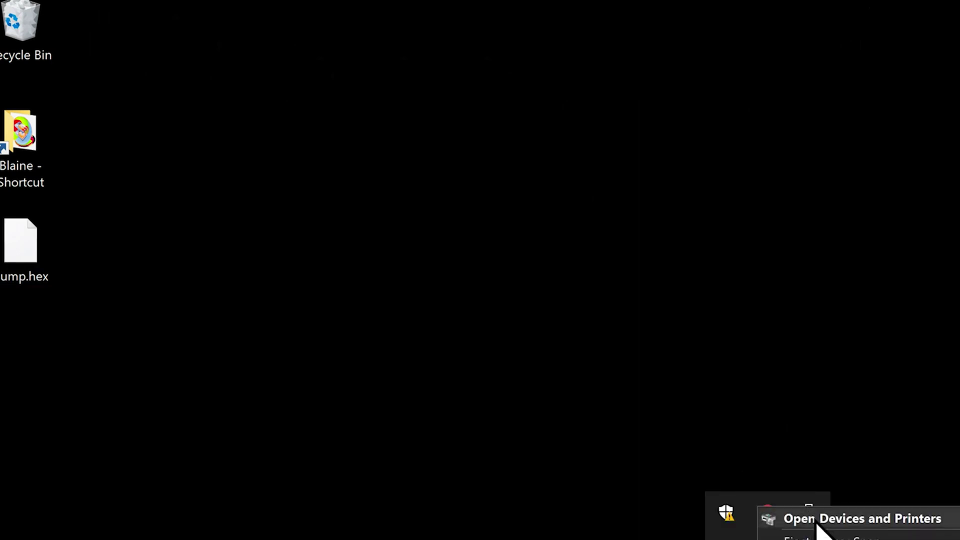
left_click(829, 538)
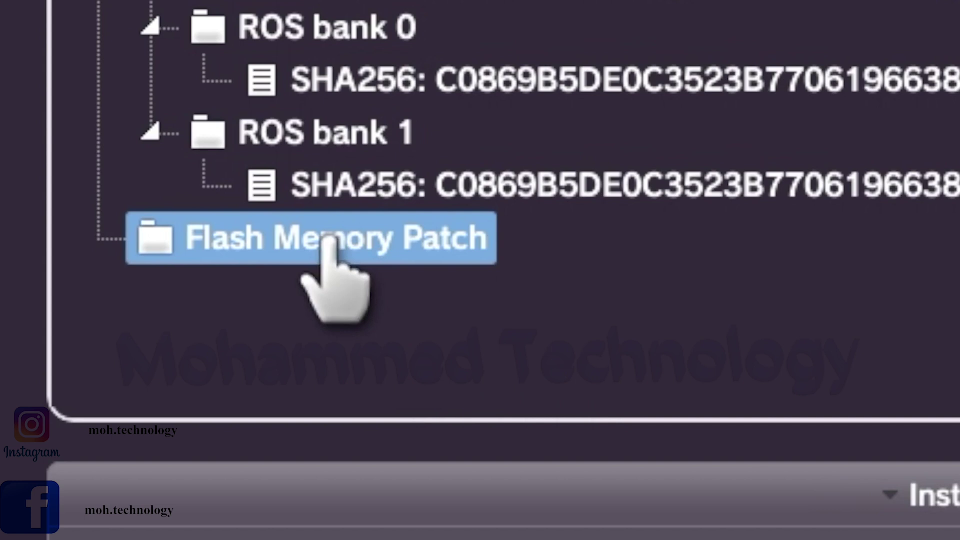
In the PlayStation 3 Toolset's Flash Memory Manager on the console, load the Flash Memory Patch via HTTPS.
right_click(159, 235)
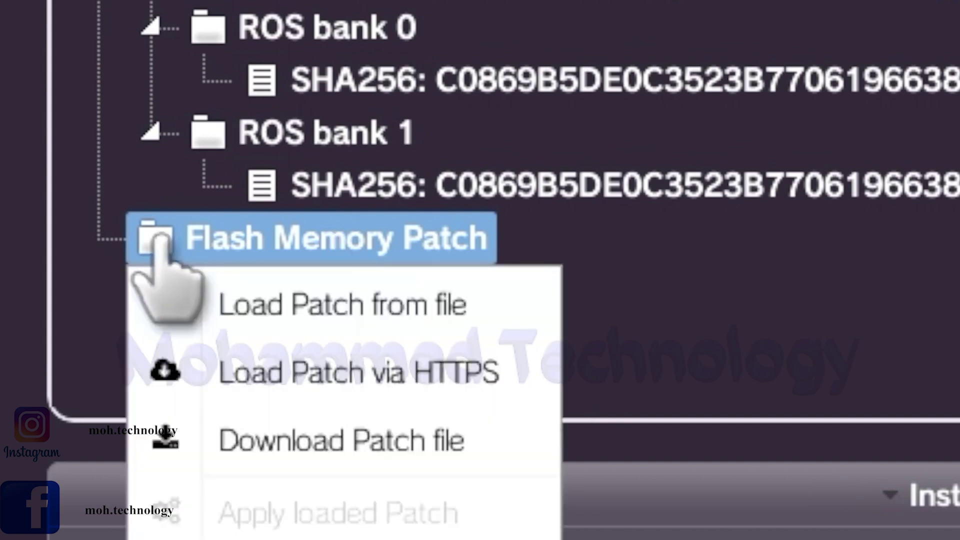
left_click(350, 370)
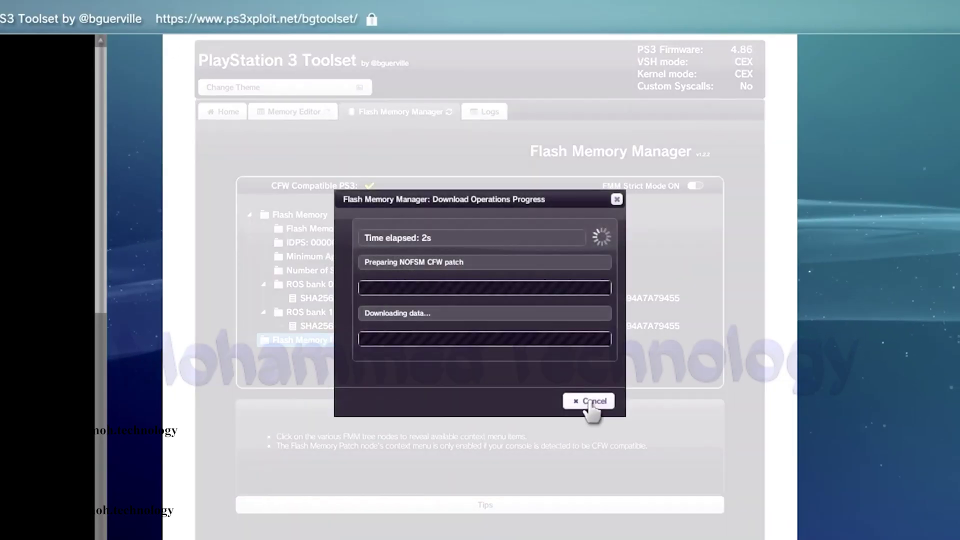